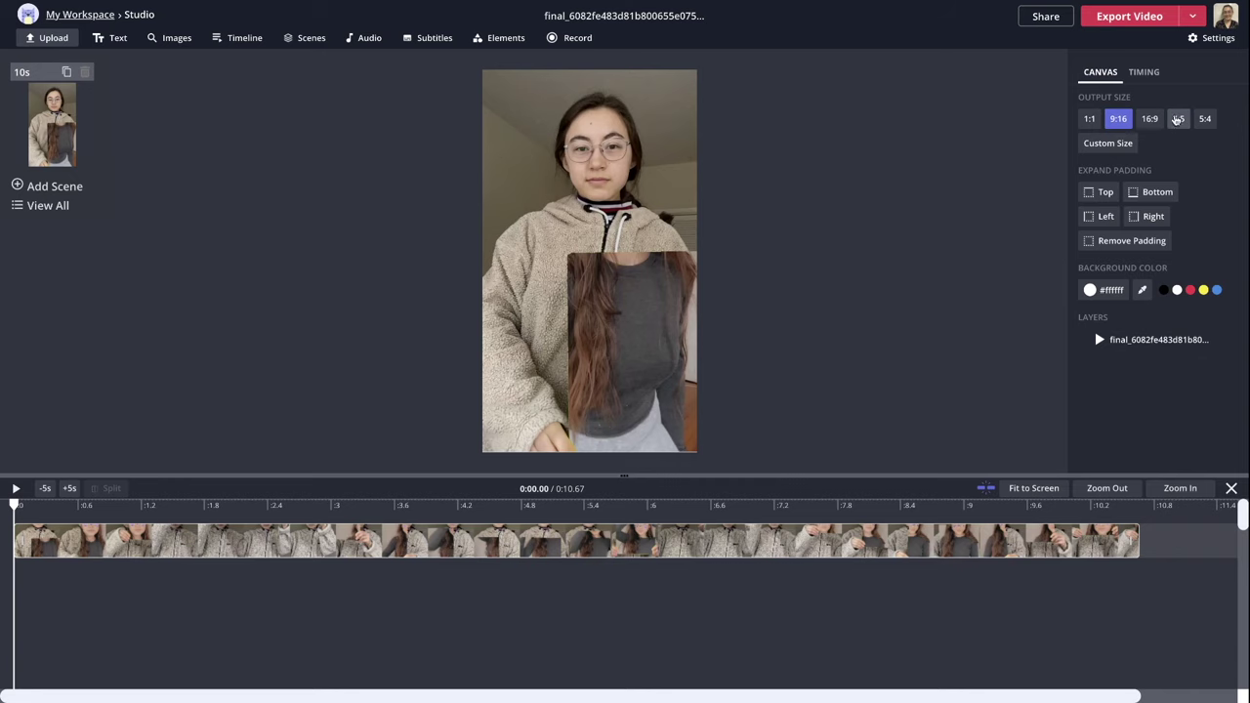
click(1178, 119)
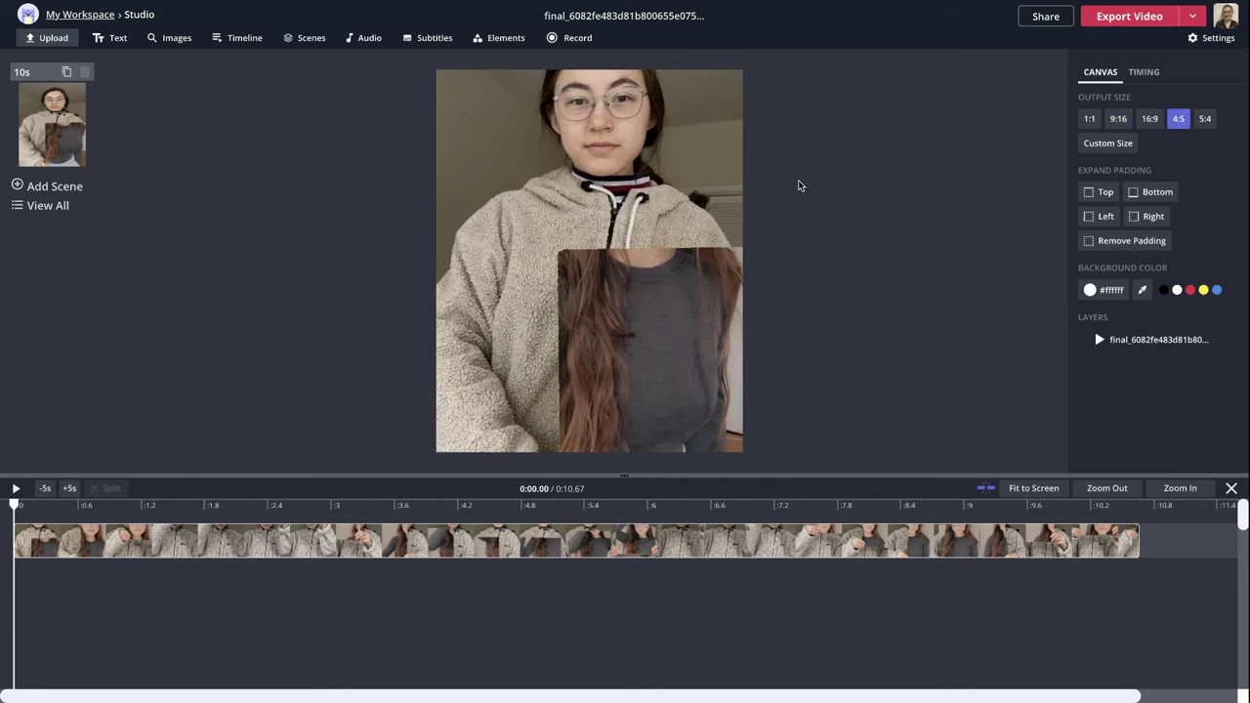
click(723, 88)
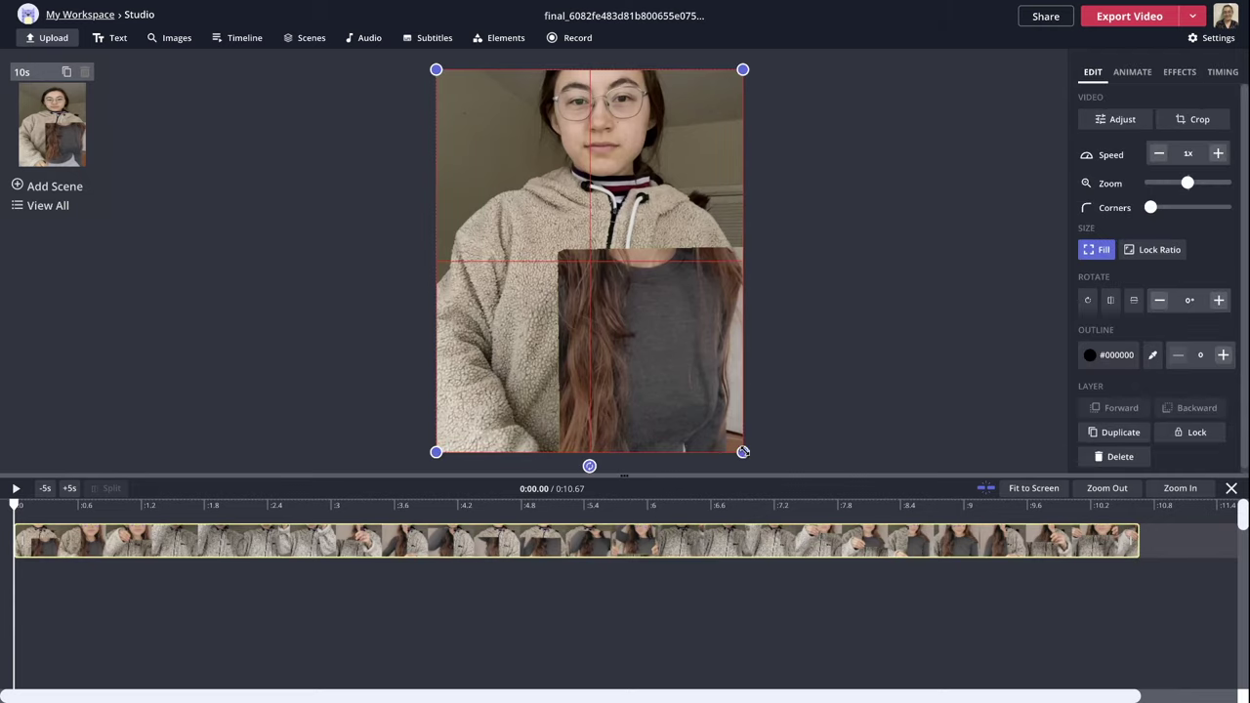
drag(711, 405, 636, 439)
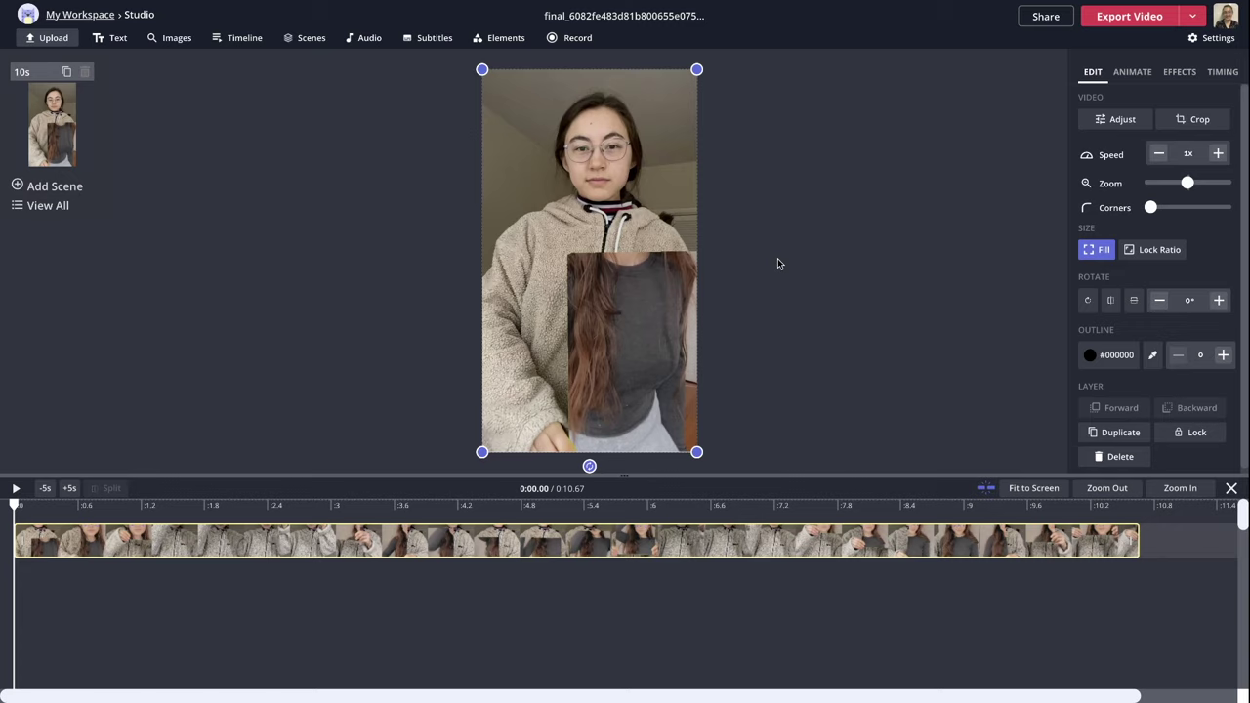
click(778, 258)
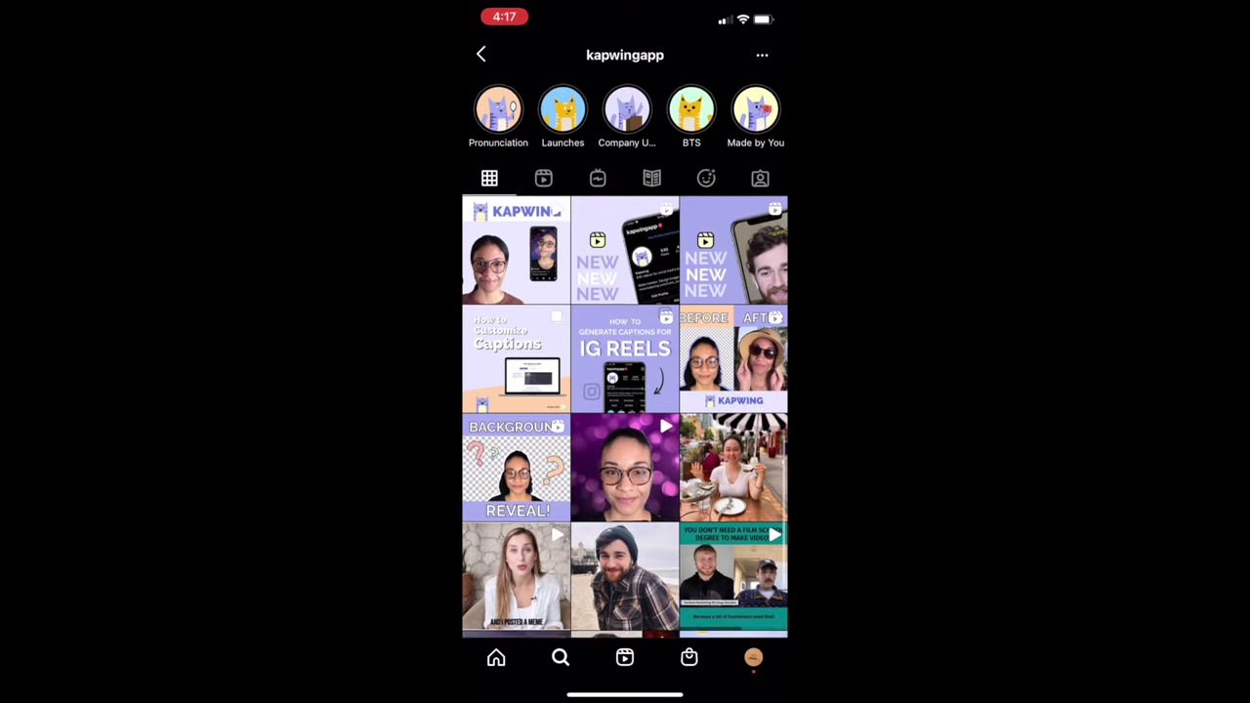
scroll(625, 391, up, 5)
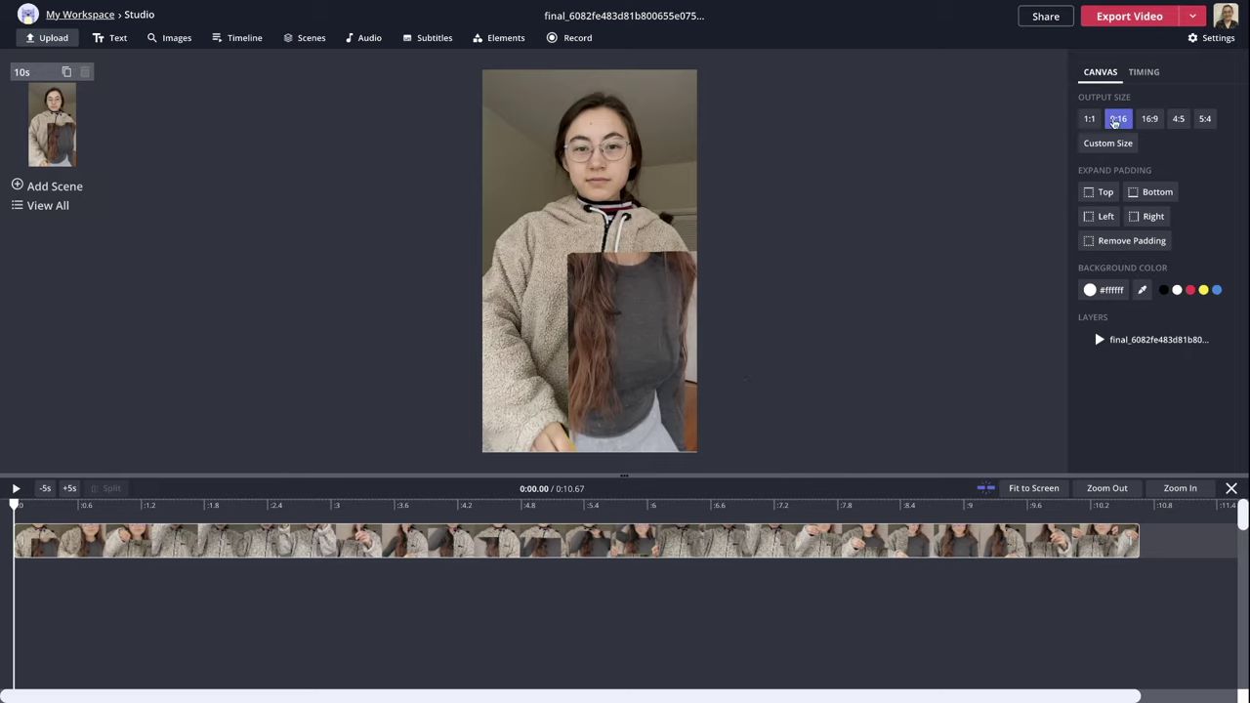
- Switch Kapwing's output size from tall 9:16 to the nearly square 4:5 frame
click(633, 119)
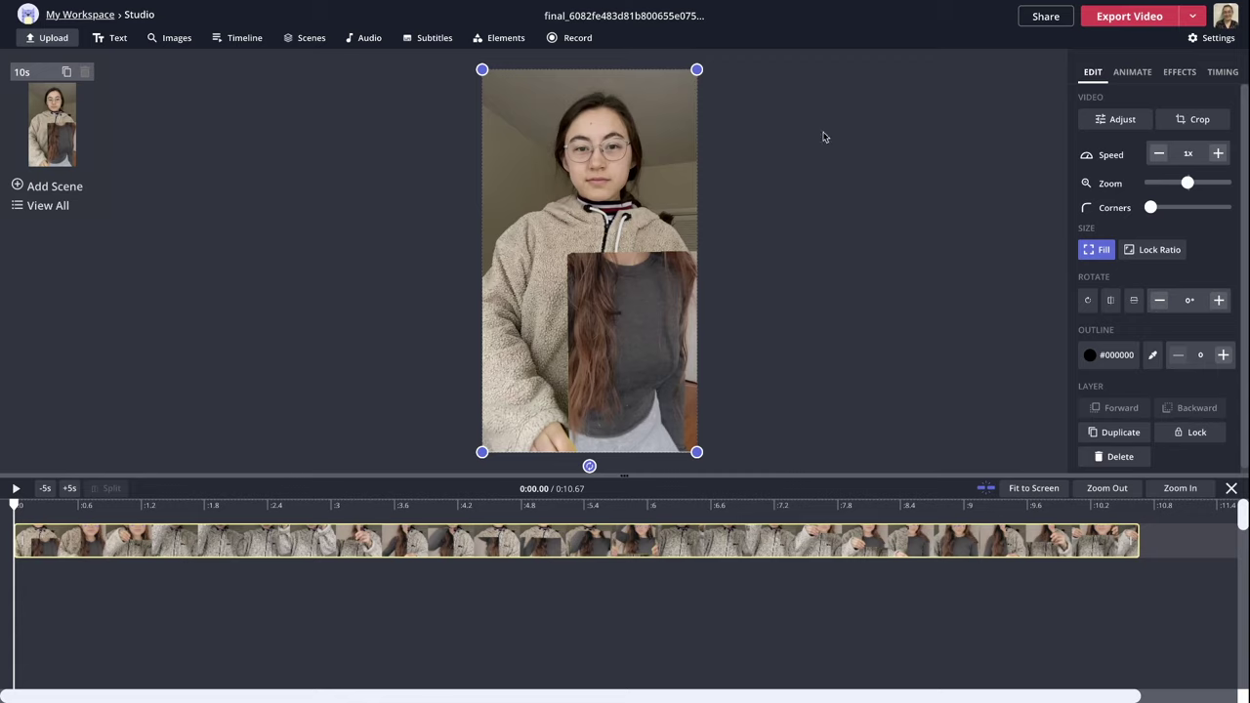
click(866, 333)
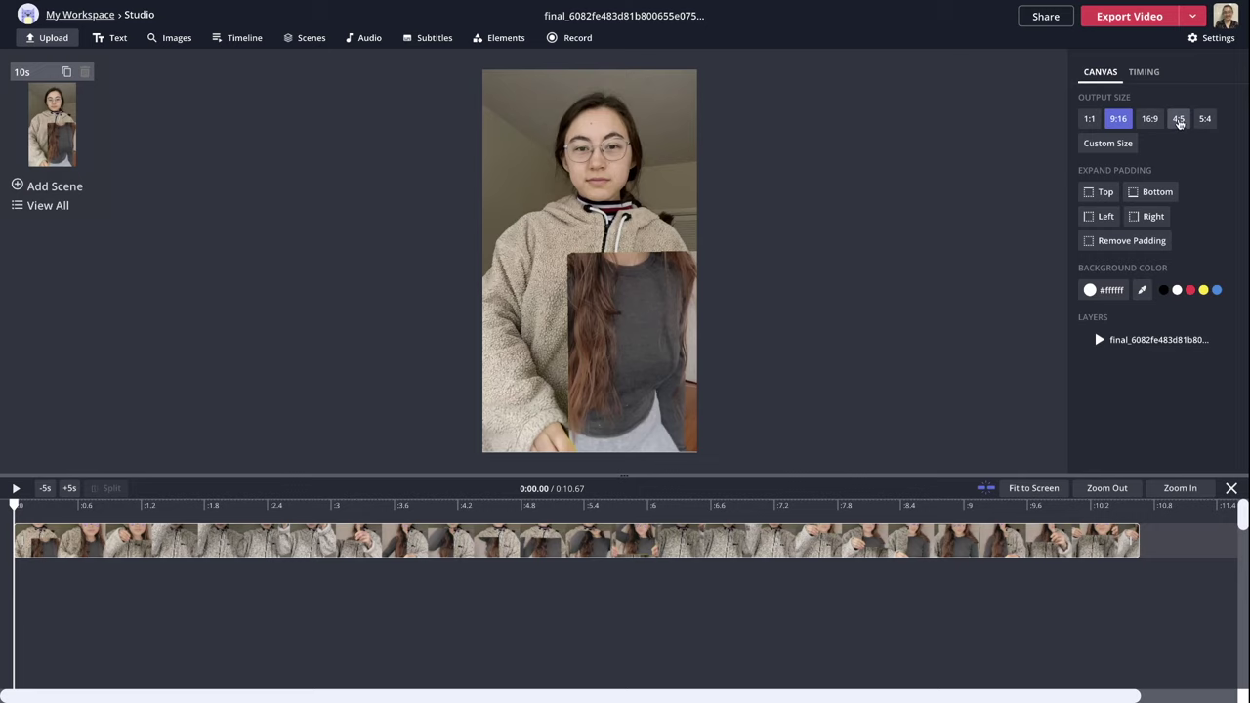
click(1179, 119)
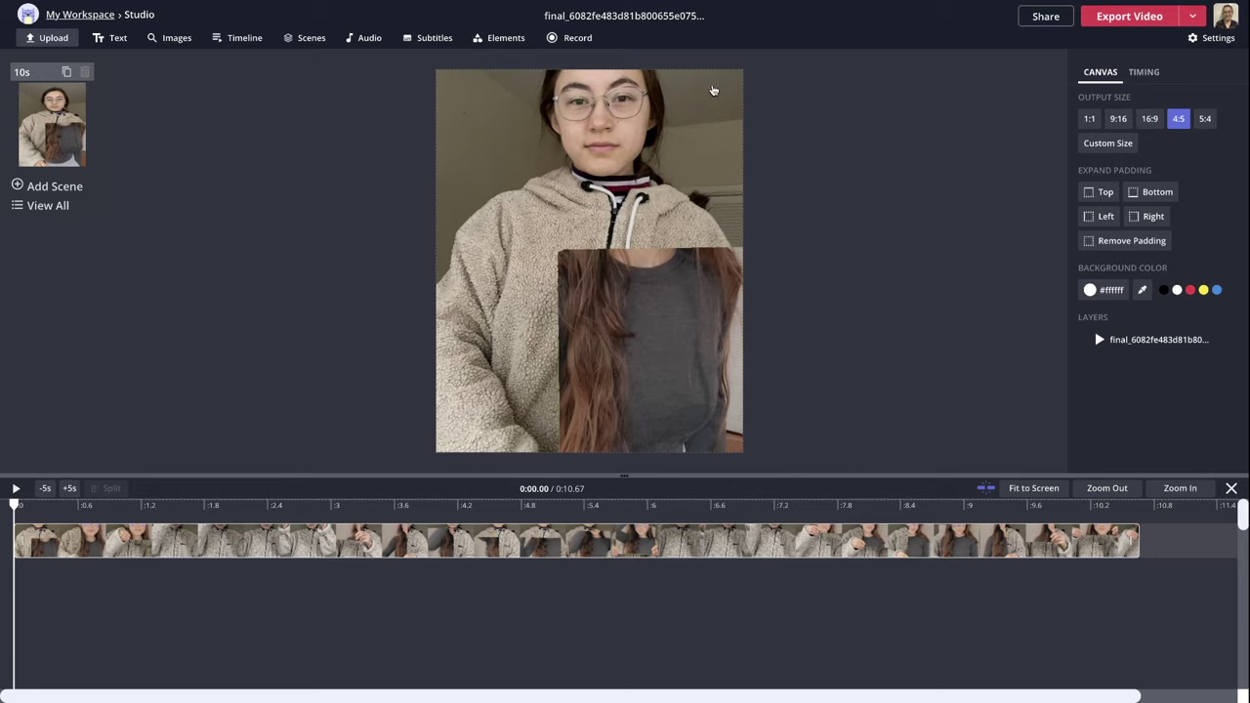
- Shrink the video to about half width with Lock Ratio on, centred between equal white borders
click(447, 172)
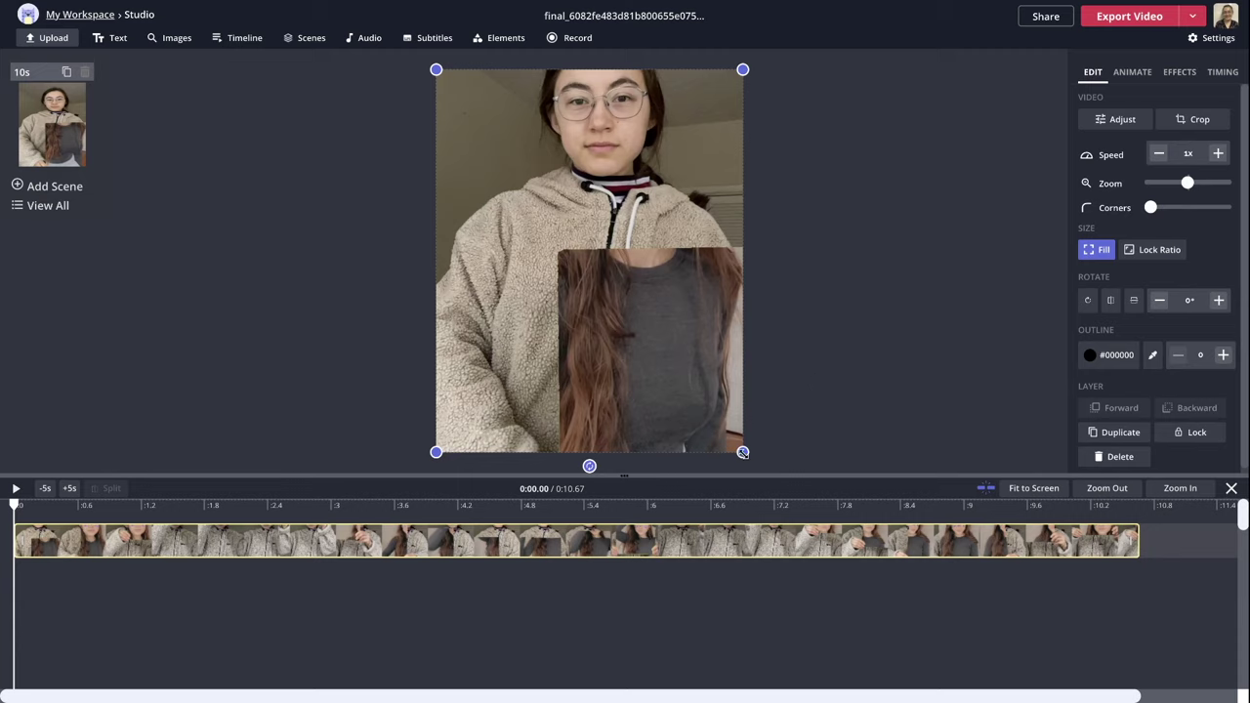
drag(743, 453, 658, 452)
click(801, 370)
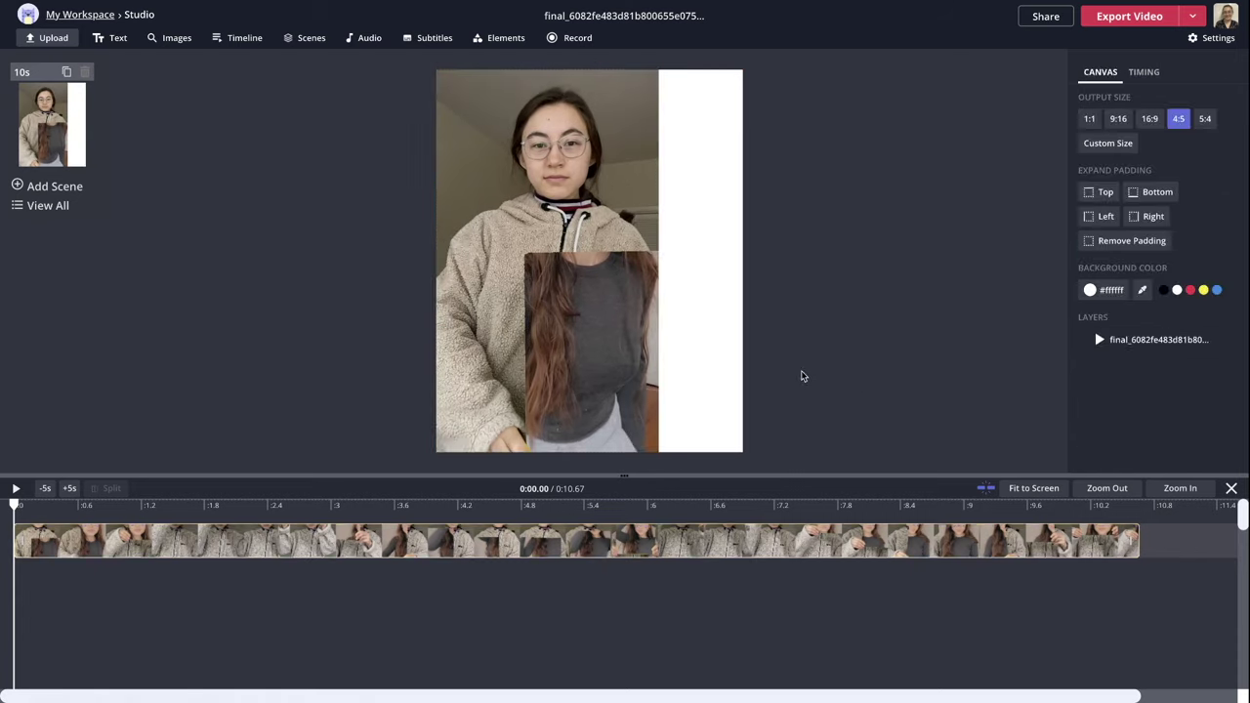
click(608, 316)
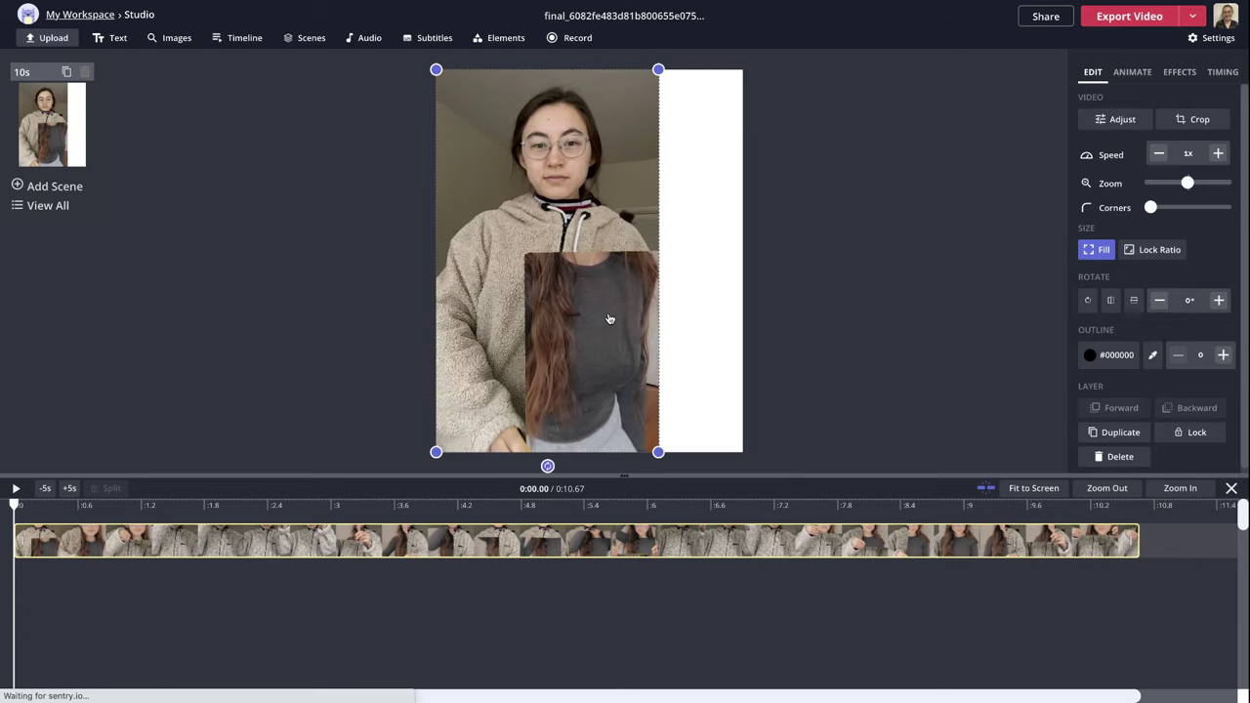
click(1152, 253)
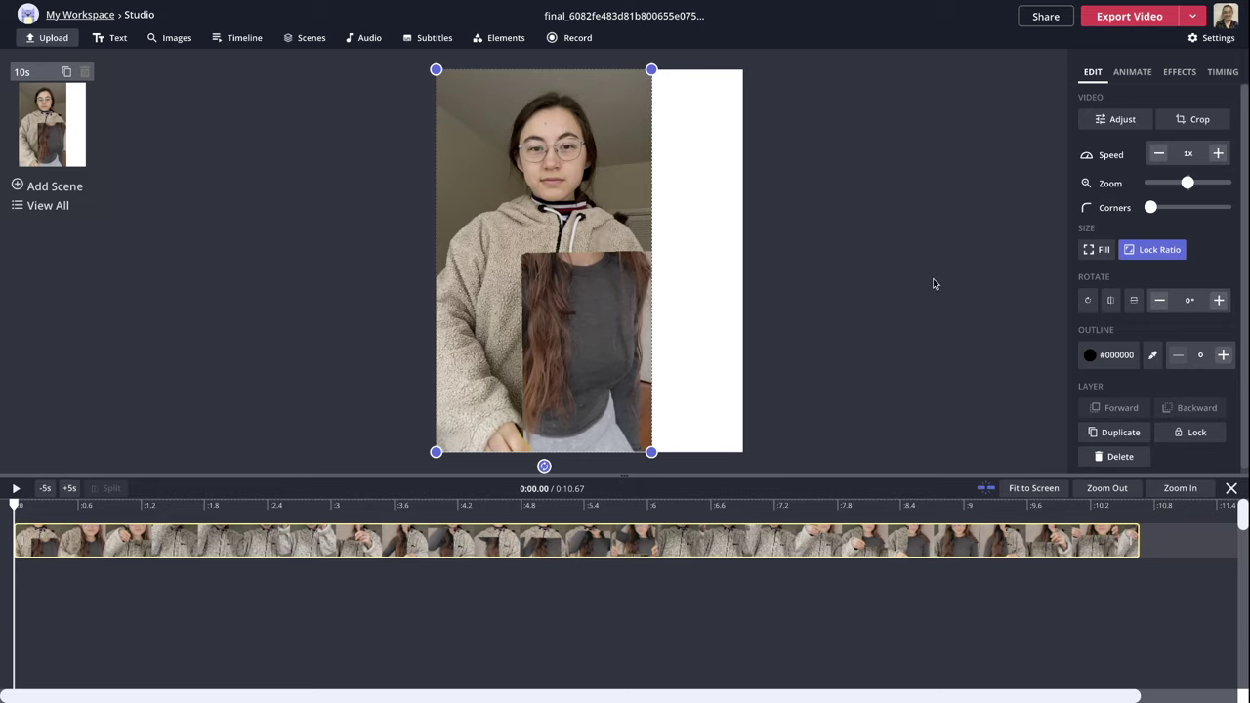
drag(475, 195, 520, 195)
click(466, 165)
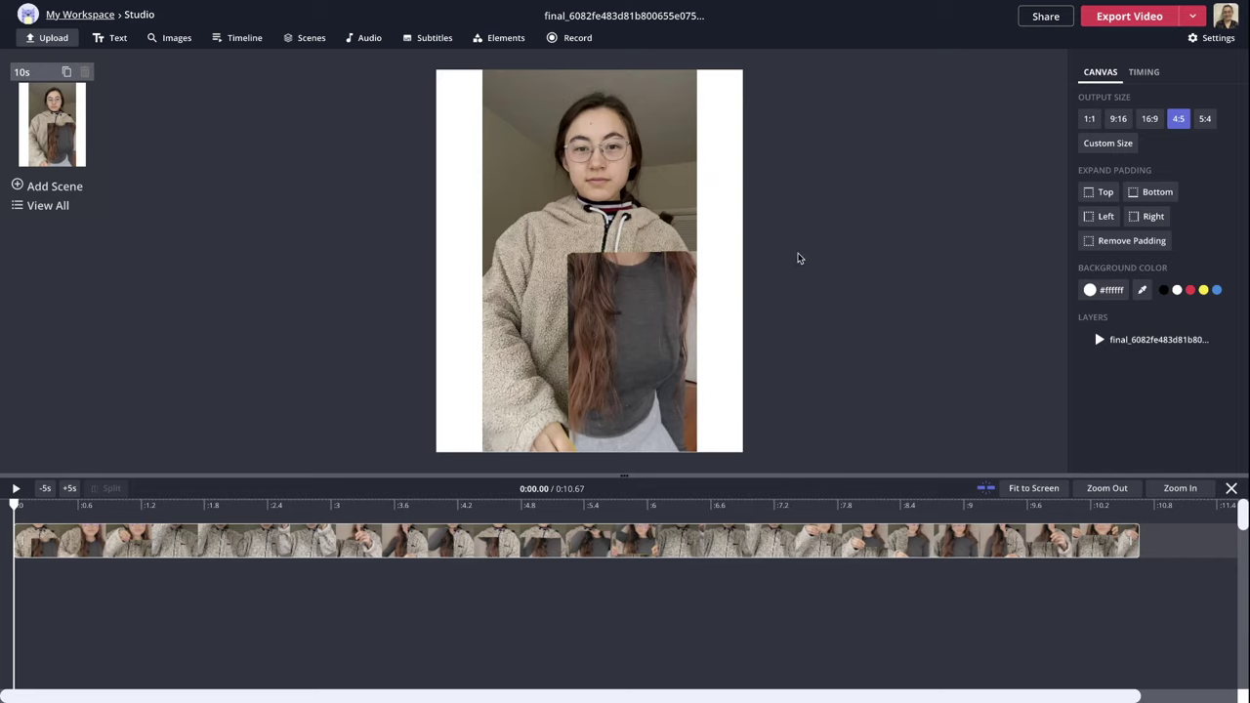
click(724, 264)
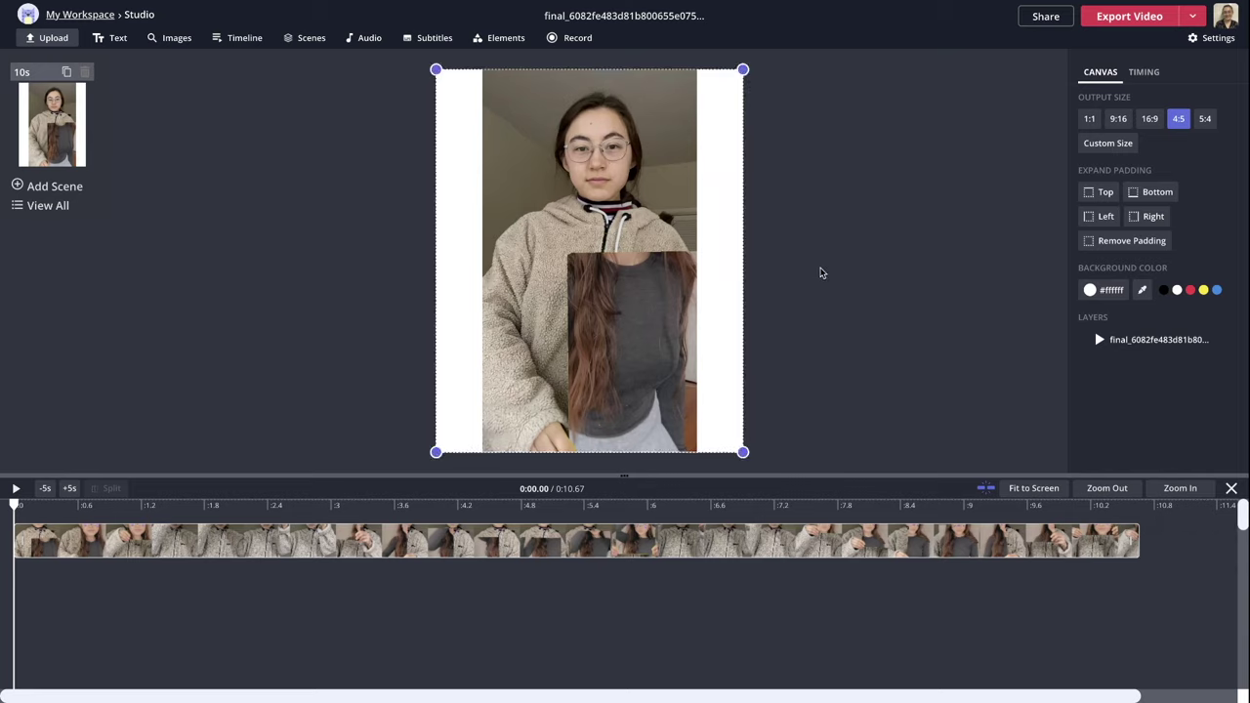
click(1214, 290)
click(1228, 291)
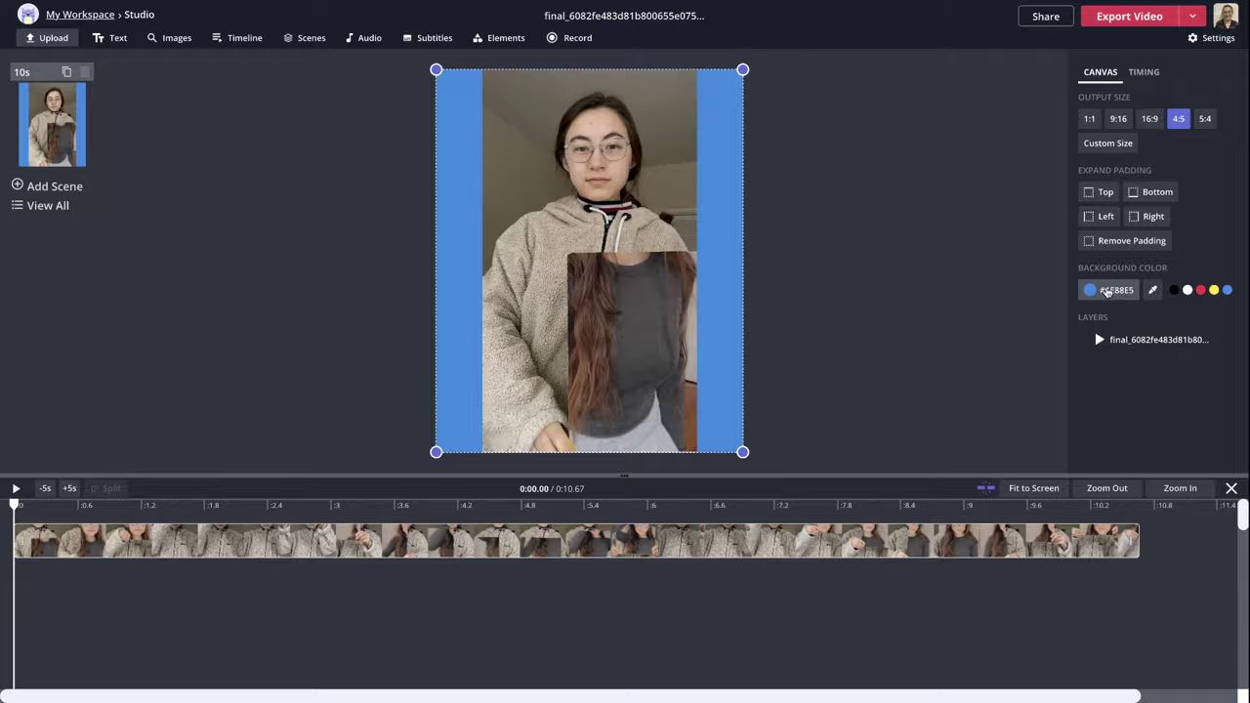
click(1111, 290)
drag(425, 307, 388, 309)
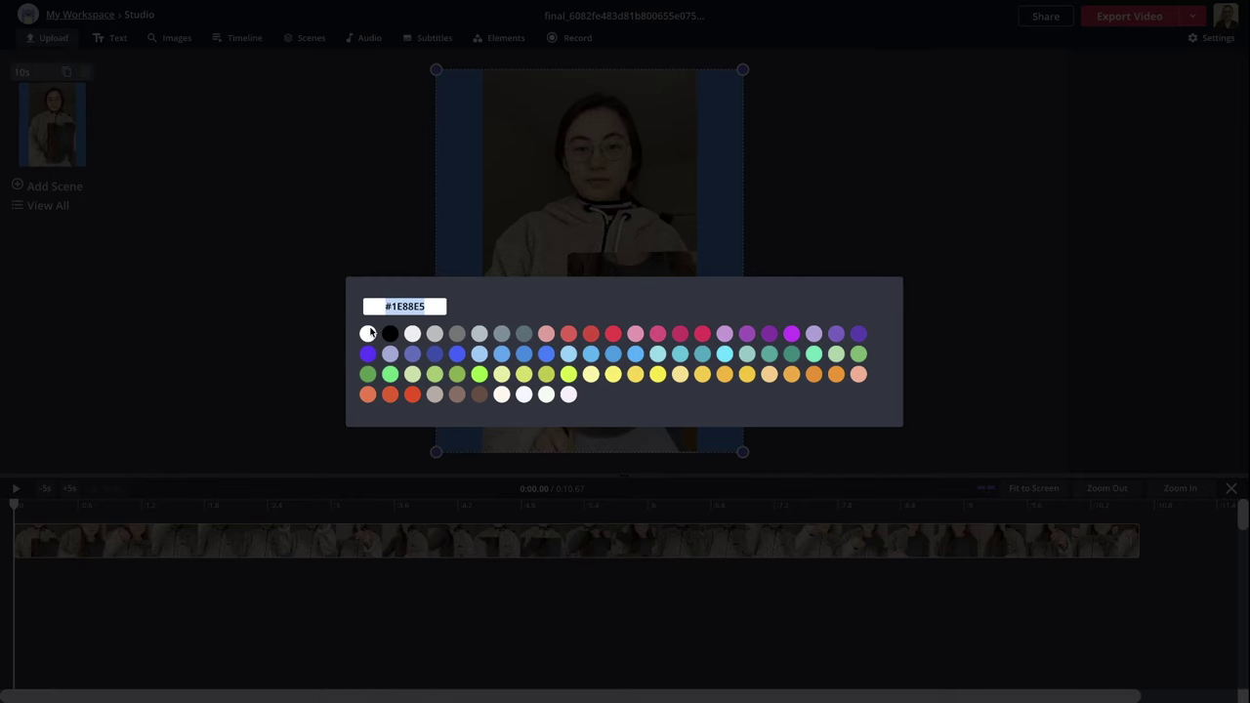
click(391, 355)
click(863, 250)
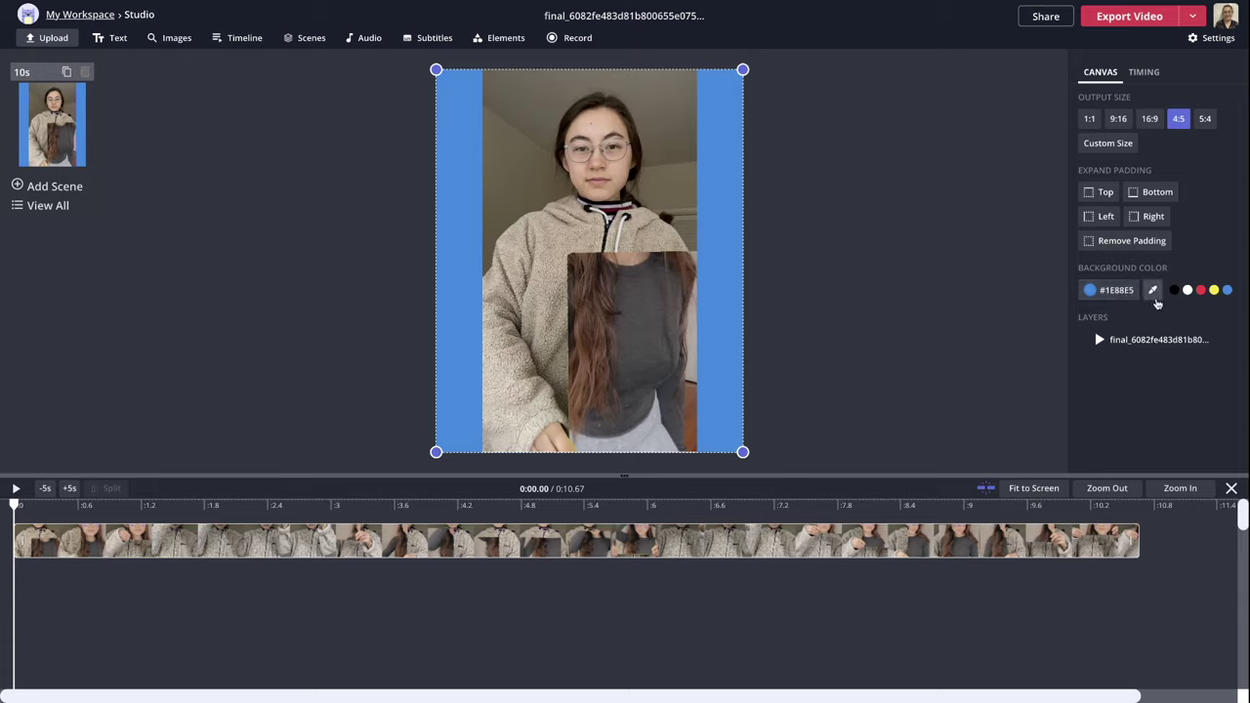
click(1153, 291)
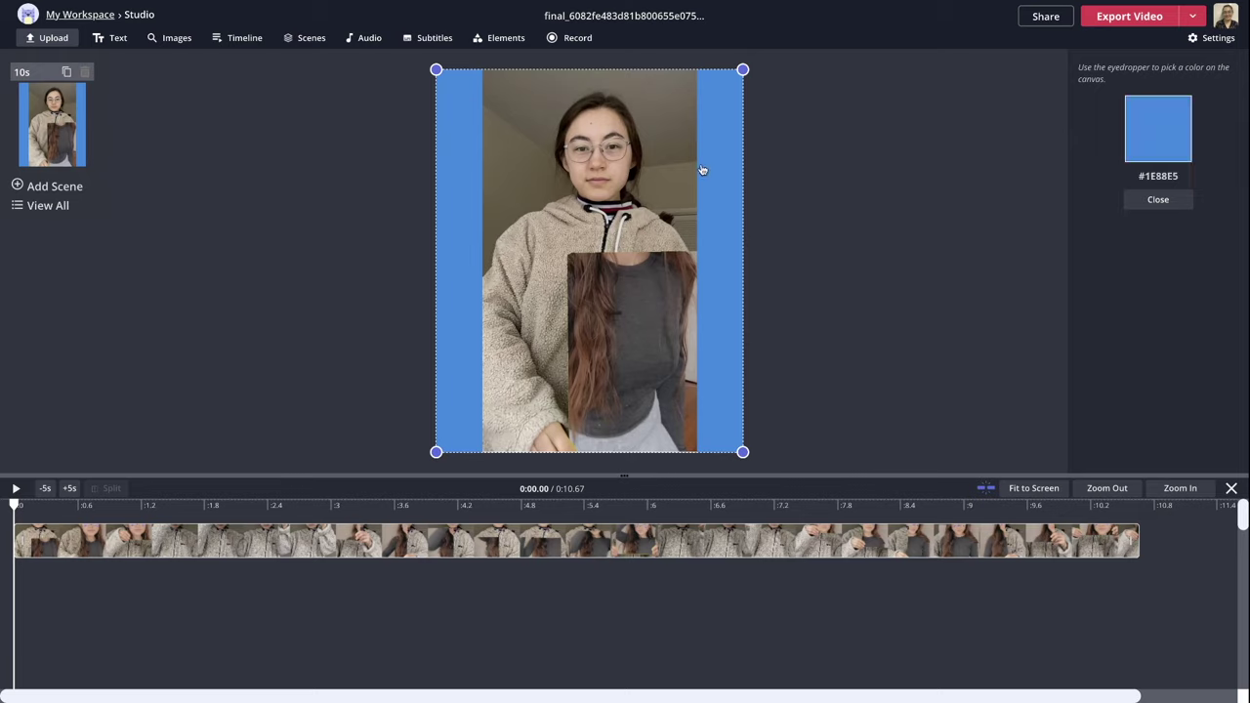
click(126, 85)
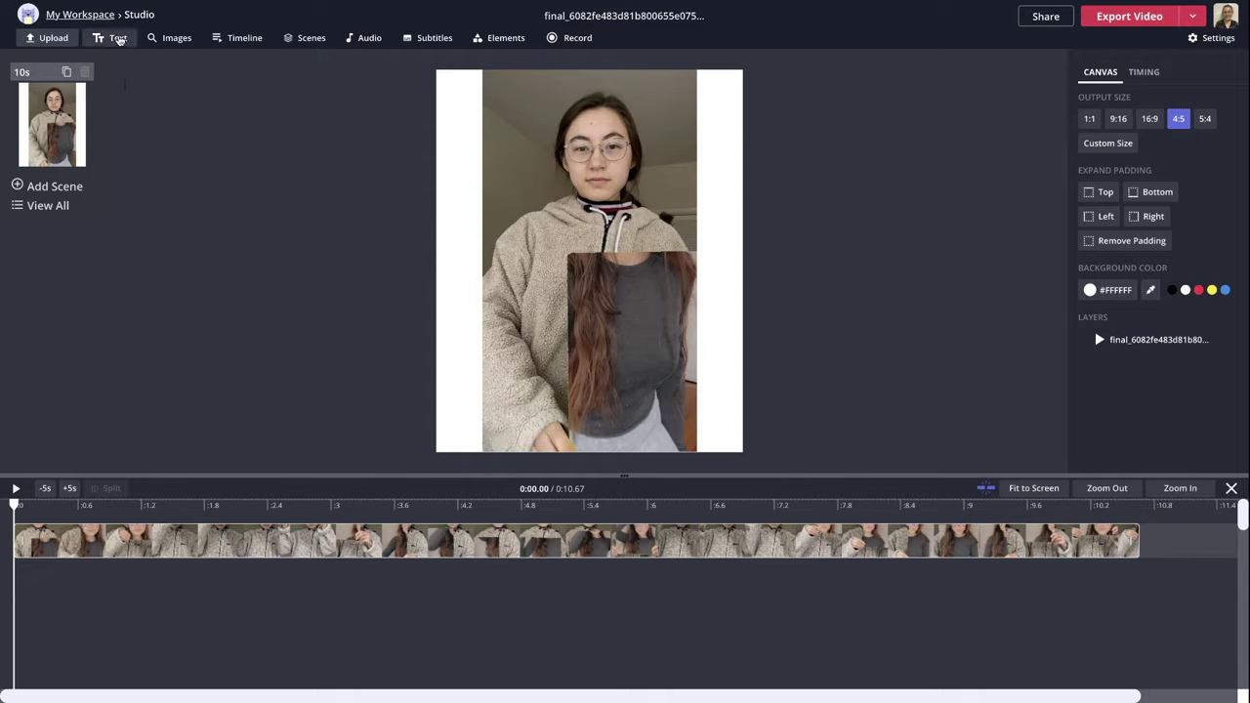
- Add the orange-and-white cat picture from an image search for 'cat', then check the audio upload dialog
click(177, 37)
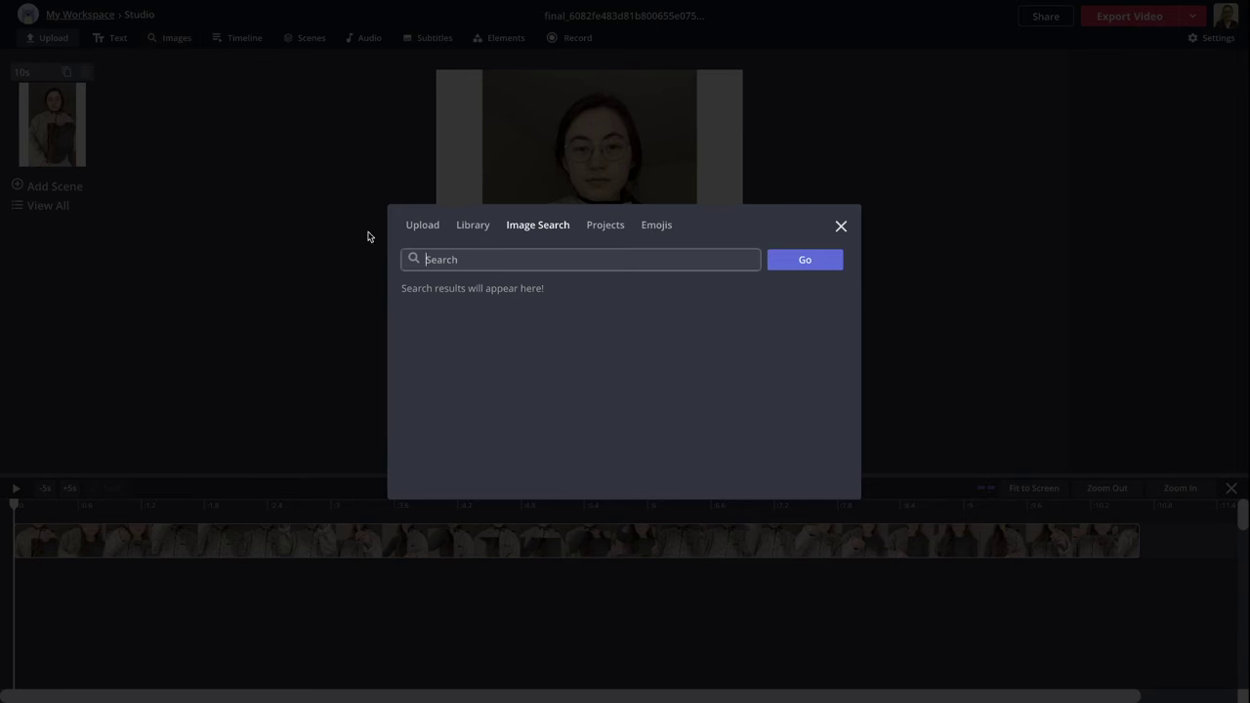
text(h)
key(BackSpace)
text(cat)
key(Return)
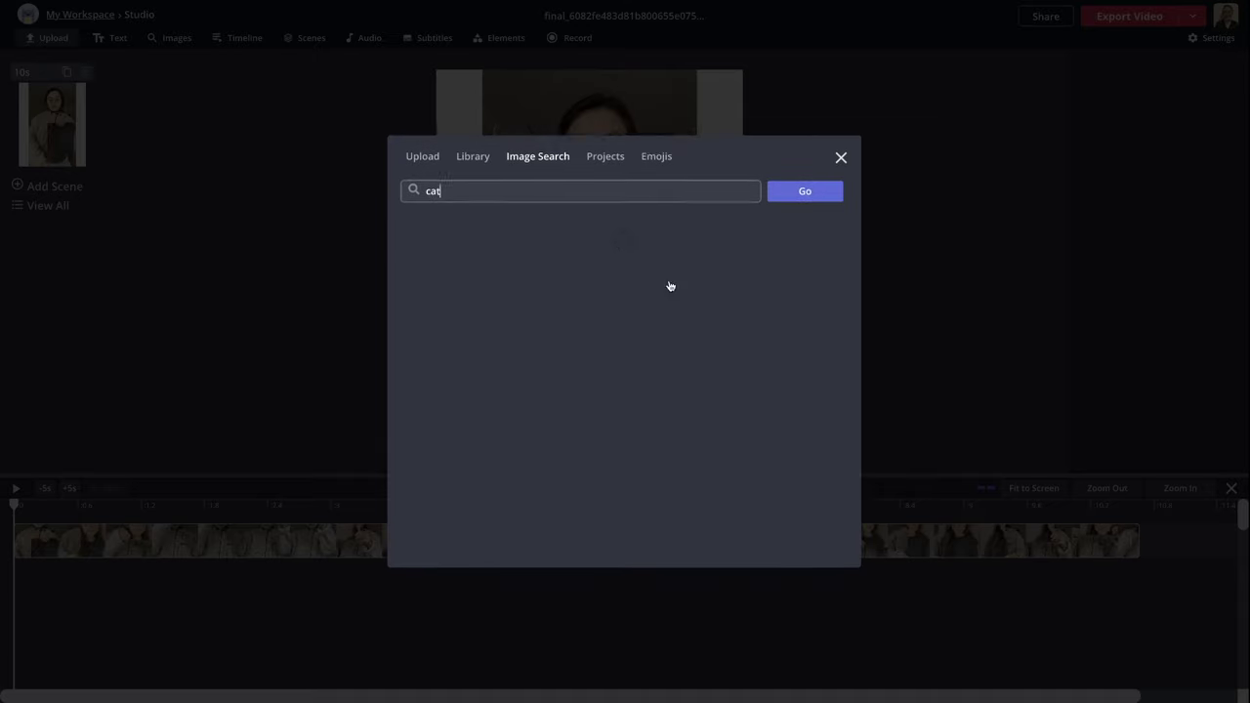
click(681, 427)
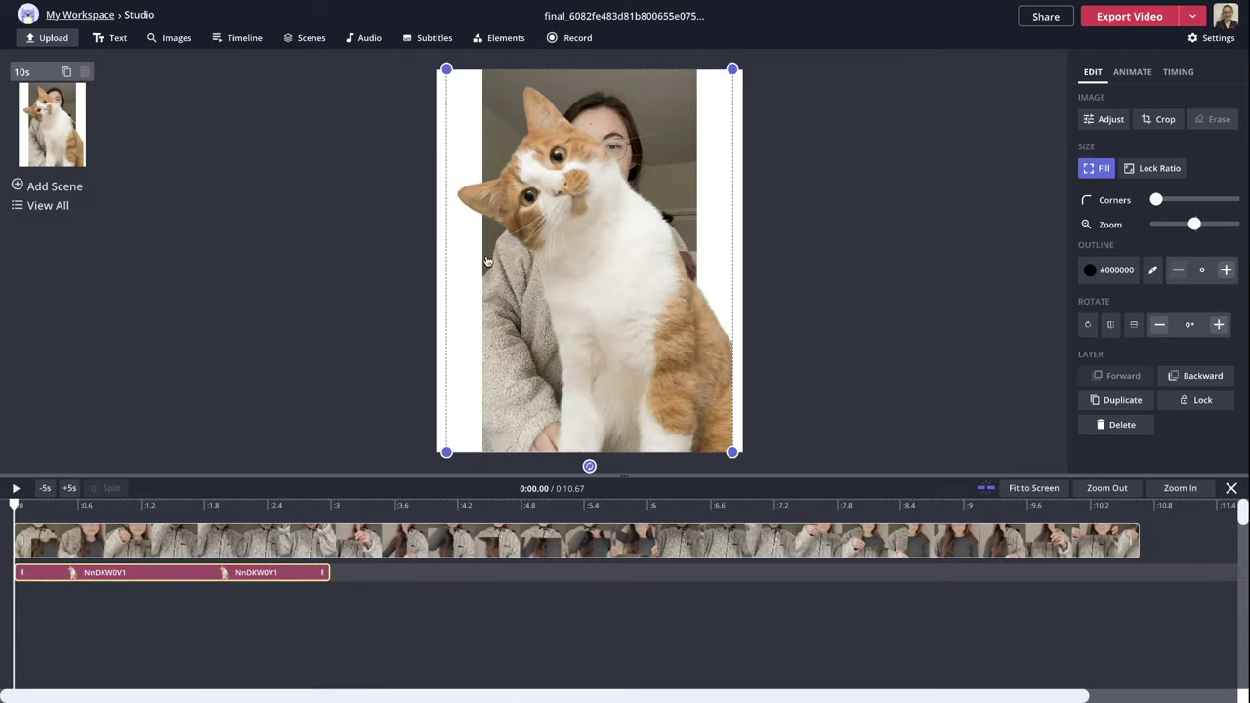
click(811, 172)
click(370, 37)
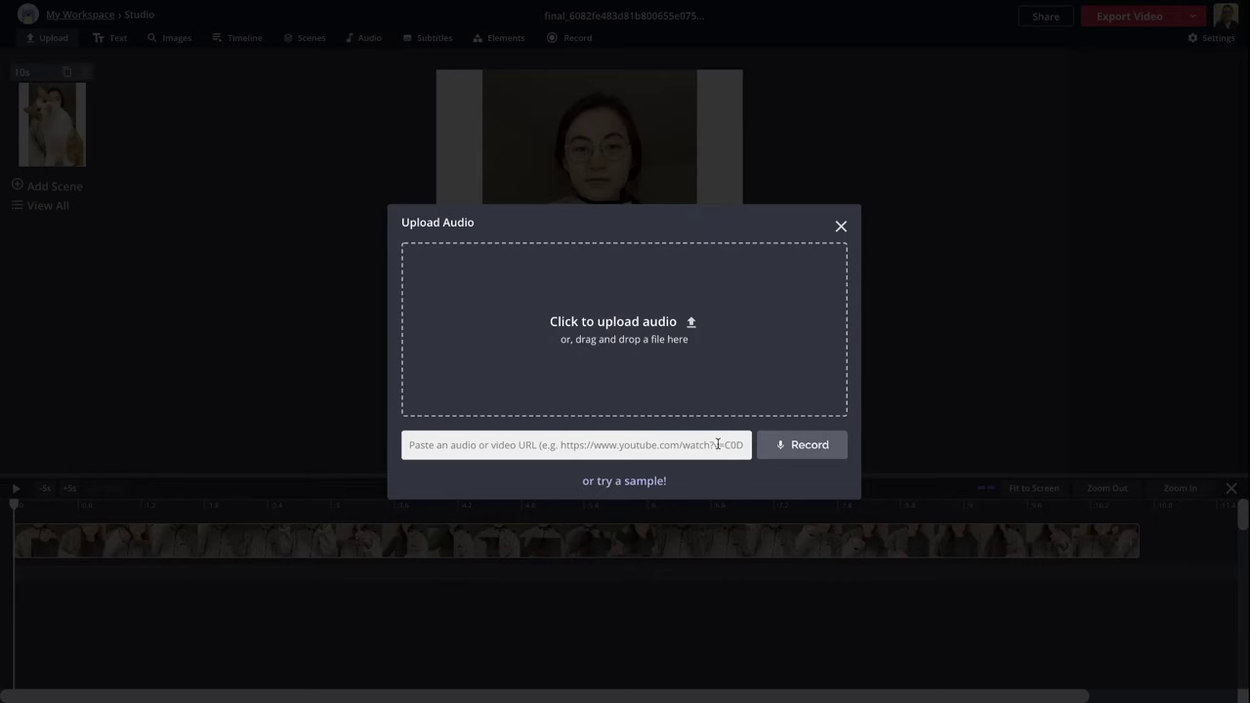
click(840, 227)
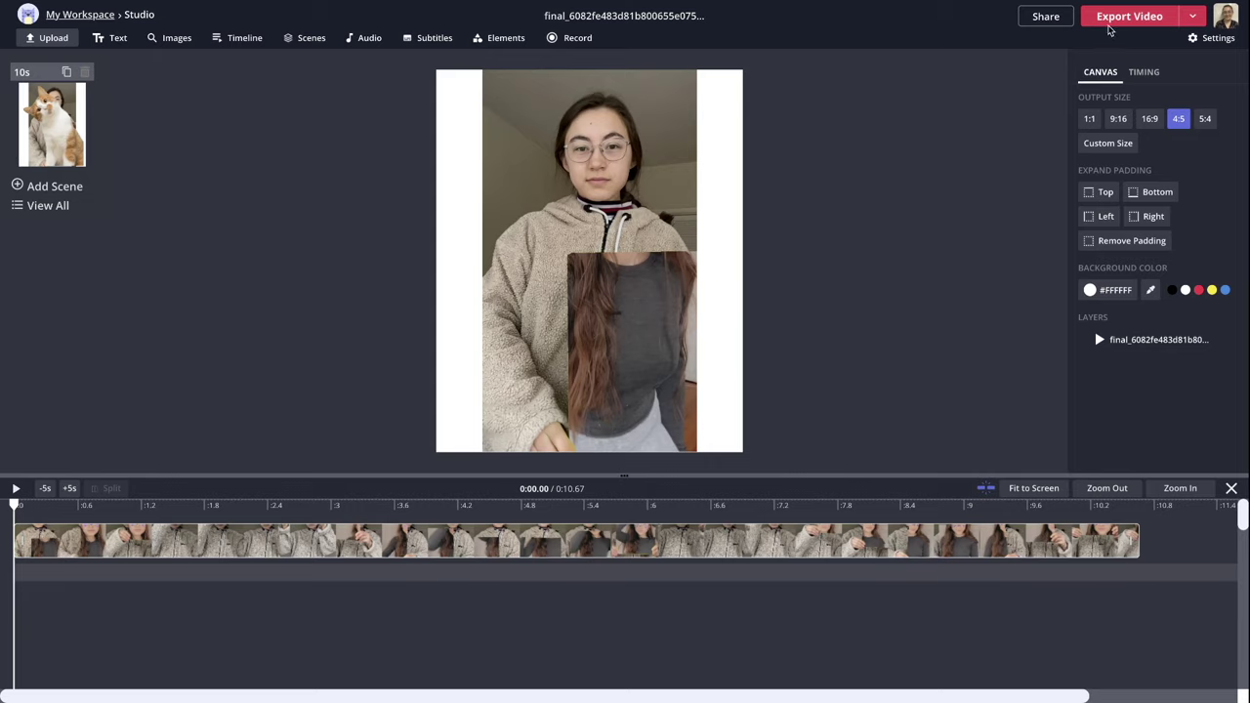
- Export the 4:5 video with Export Video
click(1139, 18)
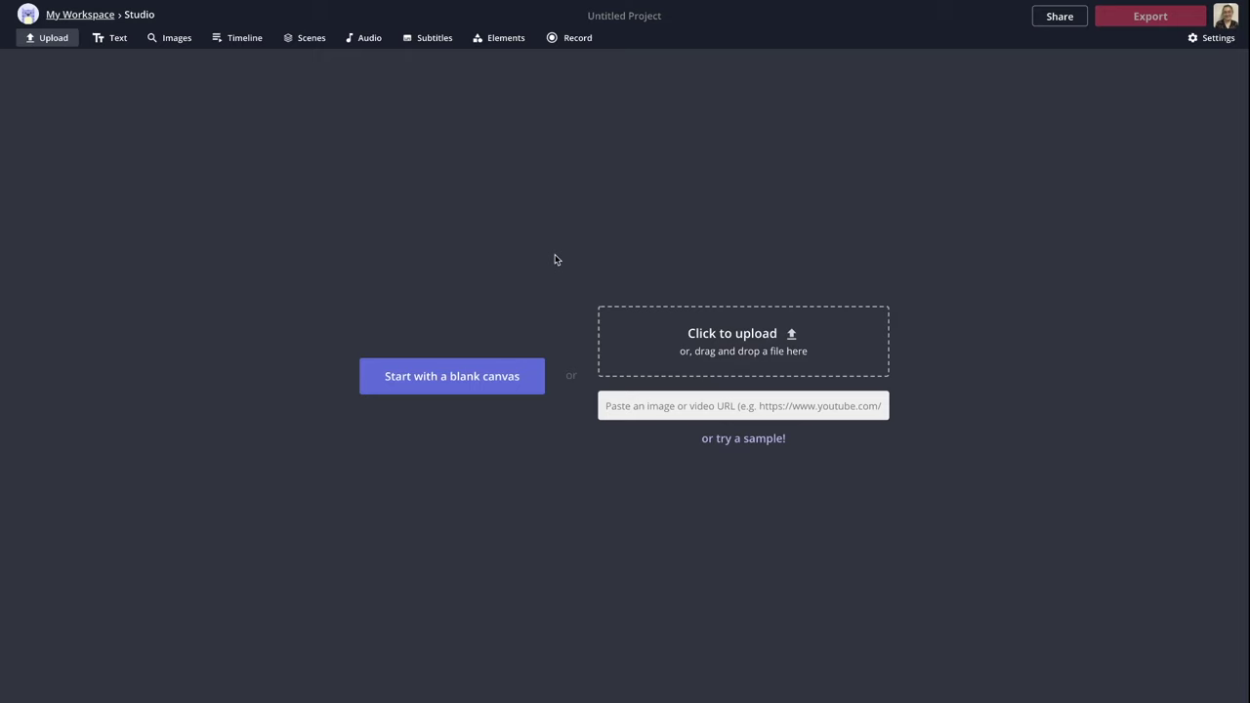
- Upload 50k.mp4 into the new project and show the canvas Output Size settings
click(734, 340)
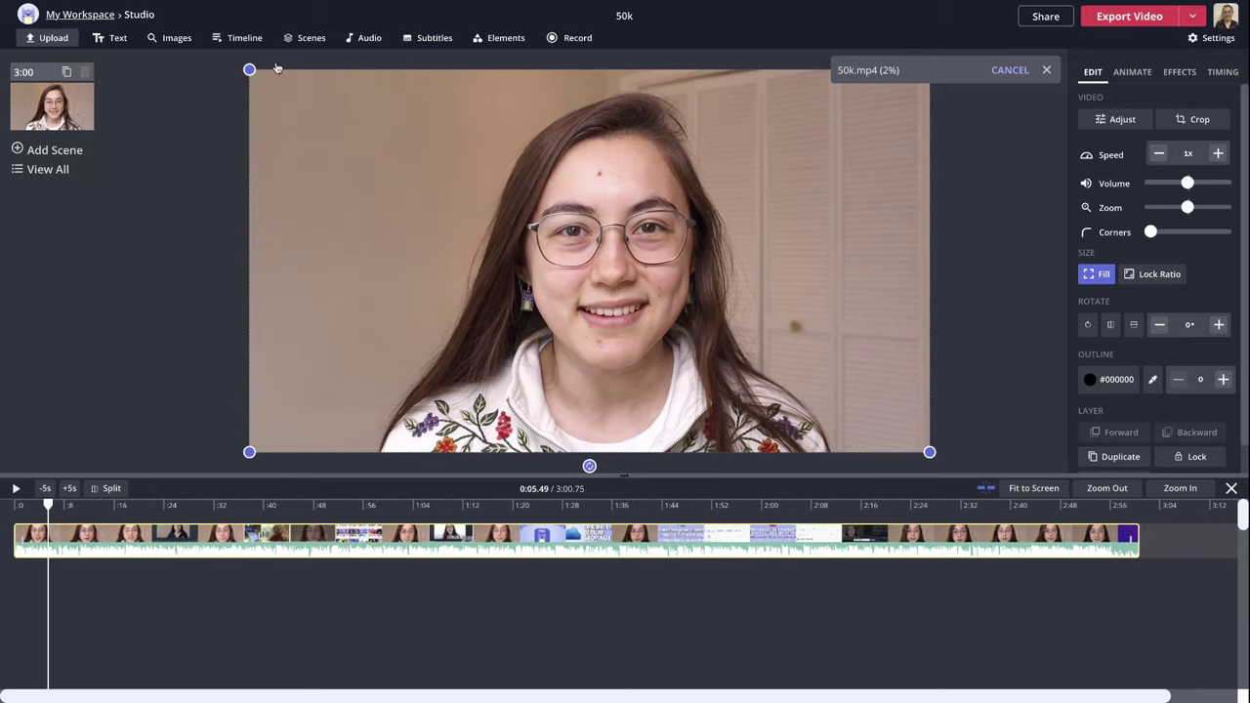
click(974, 200)
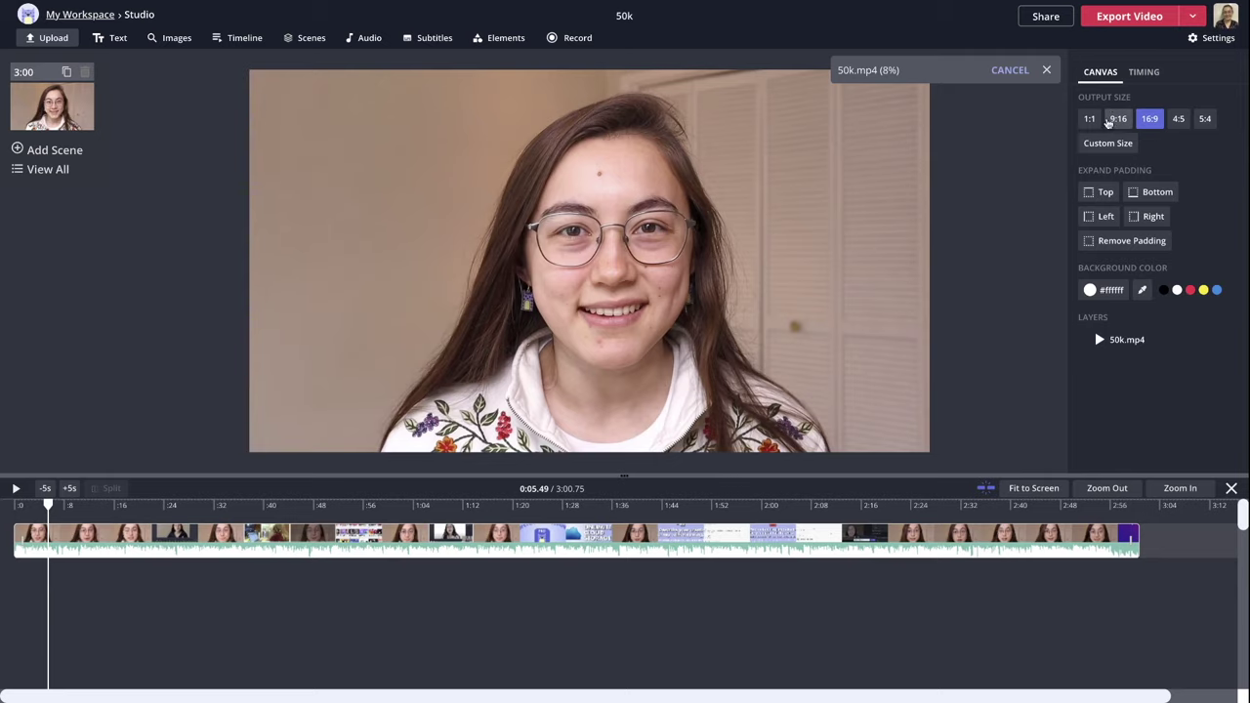
- Set the canvas output size to portrait 9:16 and select the 50k.mp4 video layer
click(1118, 119)
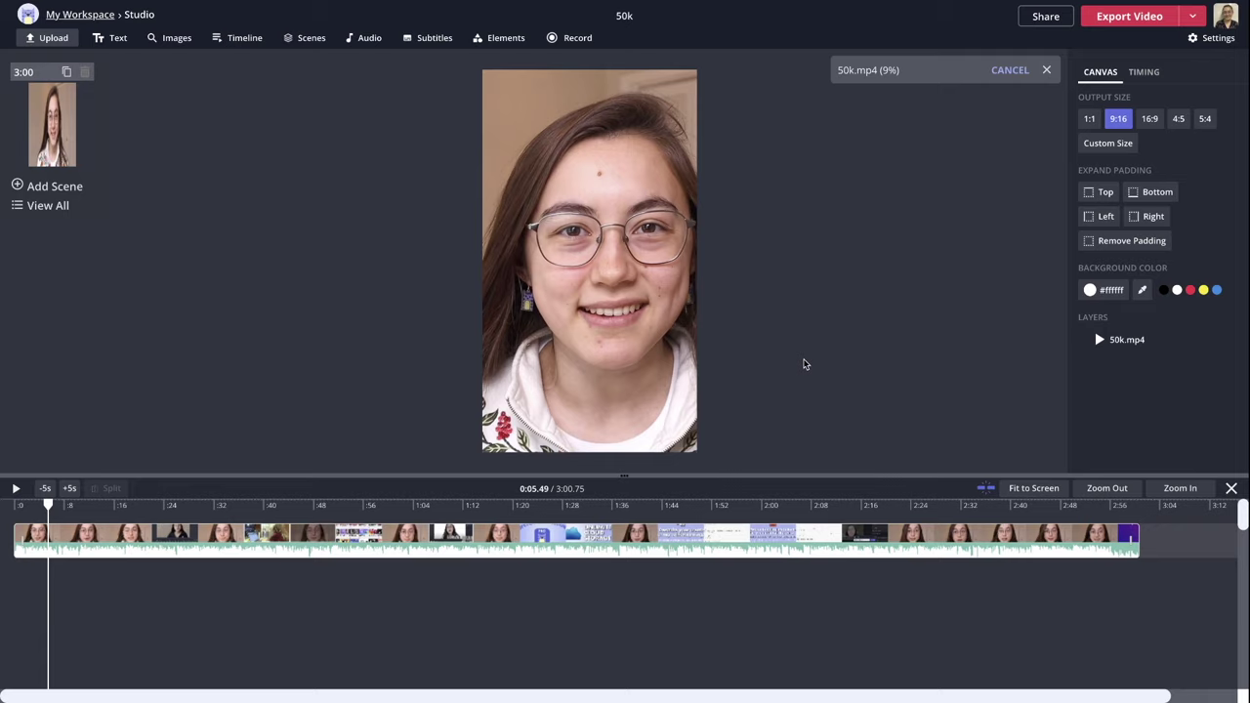
click(591, 330)
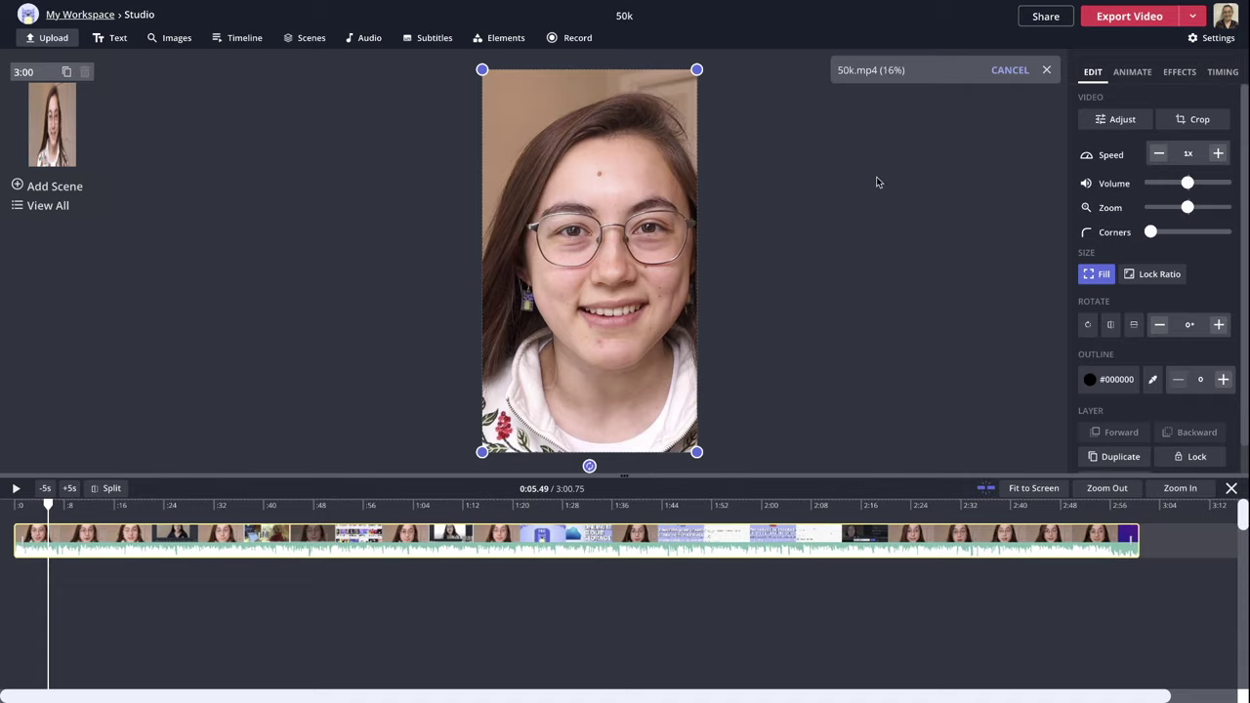
- Crop 50k.mp4 with the 9:16 Instagram & Snap Story preset, shifted slightly right onto the speaker
click(1192, 119)
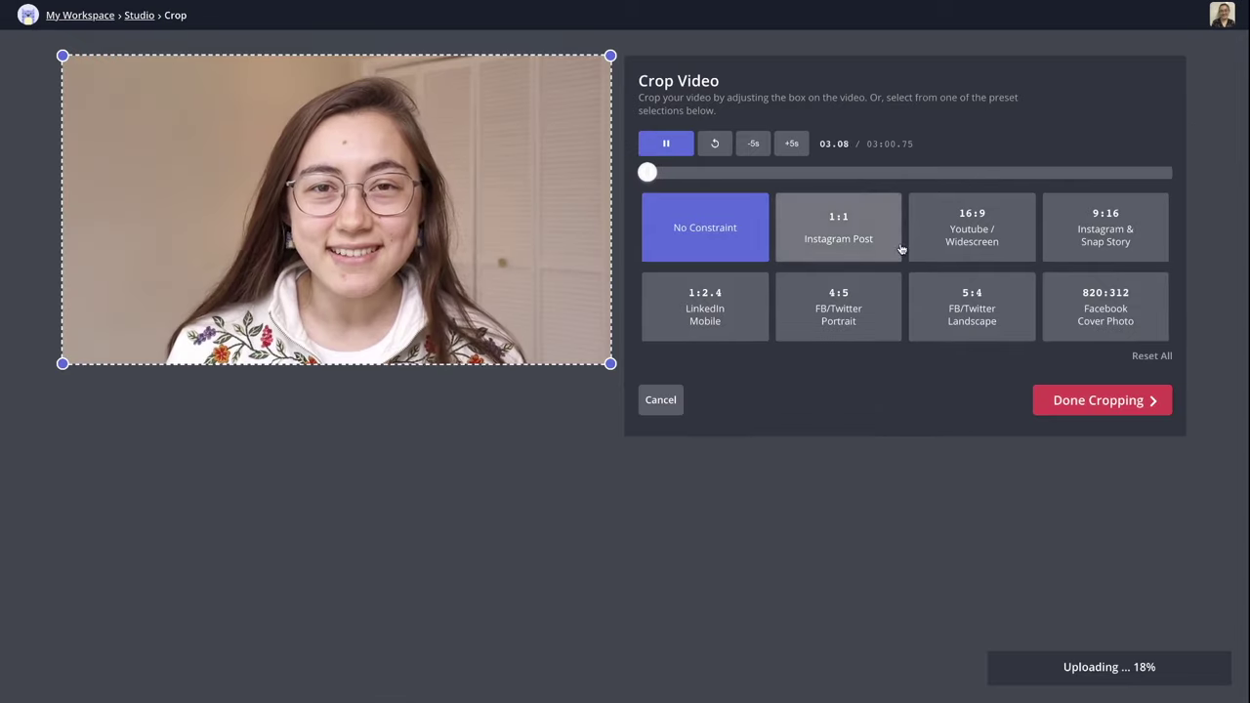
click(1086, 233)
drag(343, 315, 353, 323)
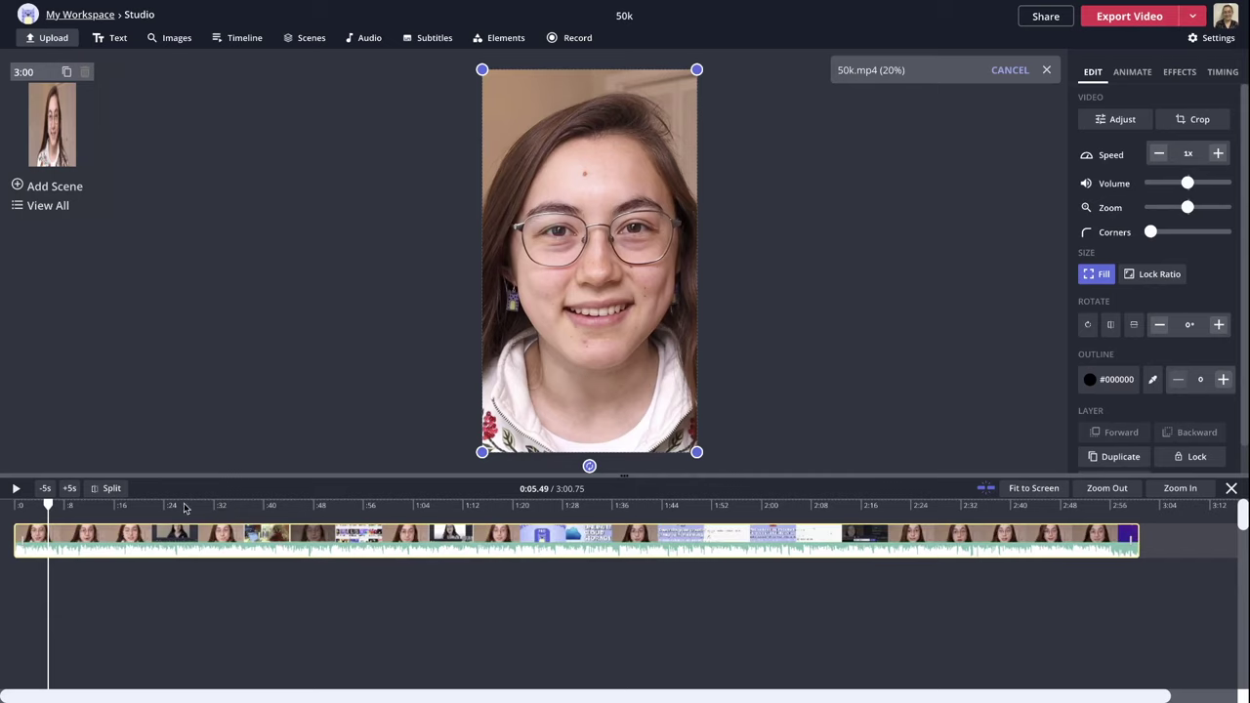
click(158, 503)
click(139, 504)
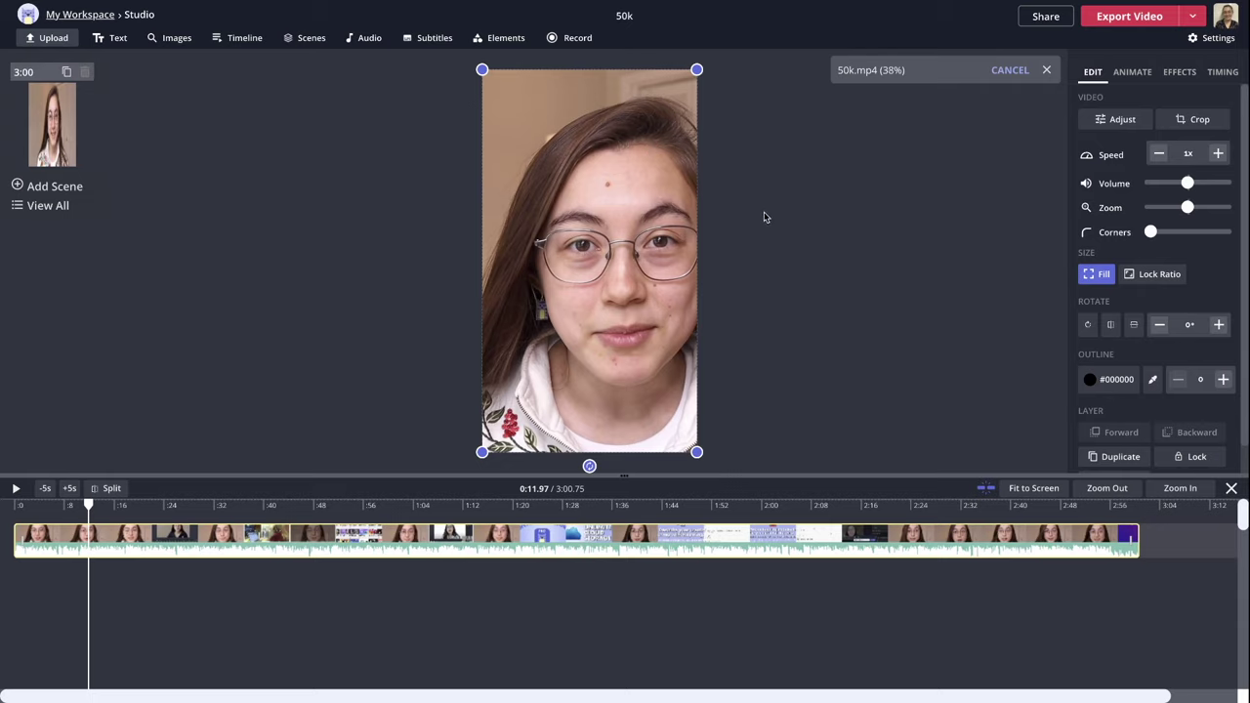
- Lock the video's ratio, centre it vertically and enlarge it into a band across the 9:16 frame
click(1145, 279)
drag(680, 159, 677, 284)
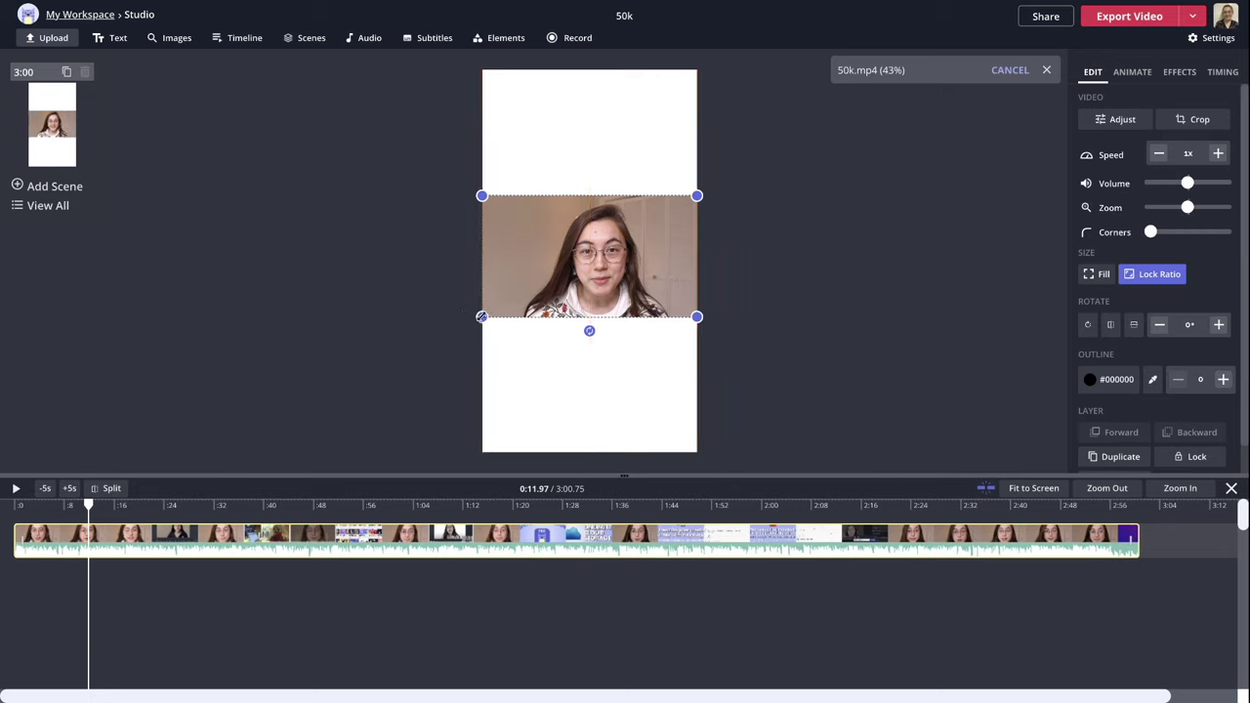
drag(482, 316, 356, 387)
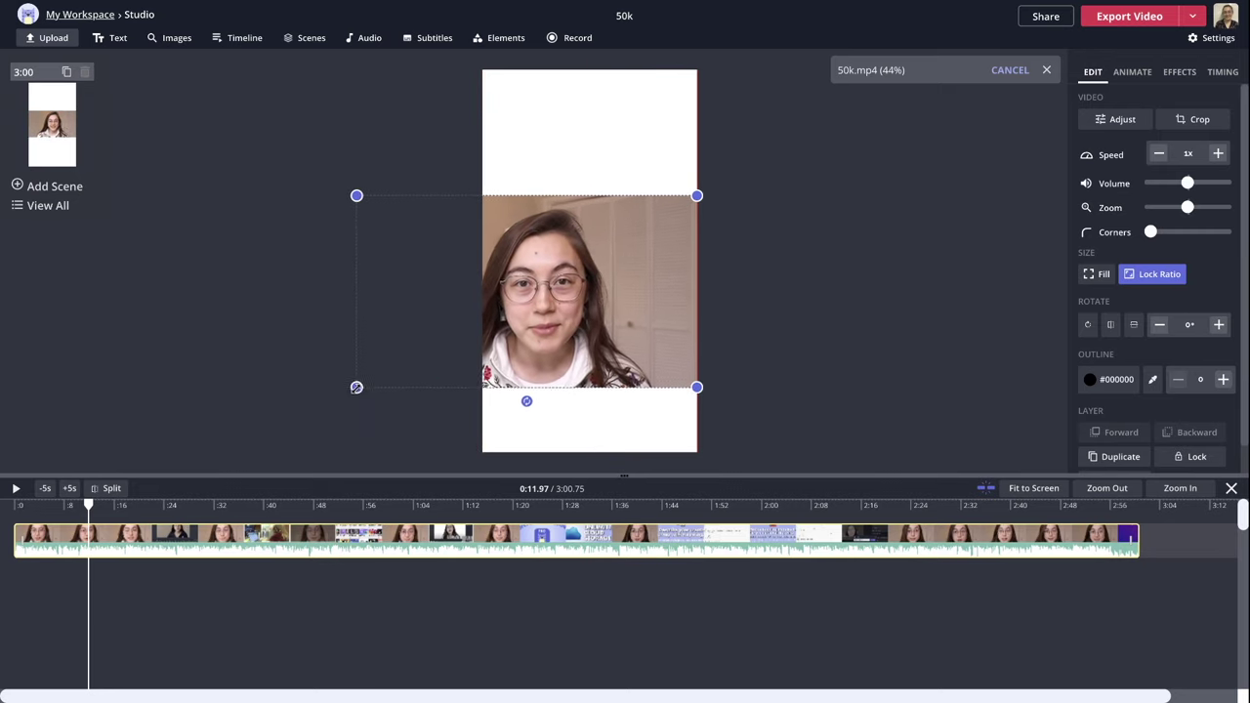
drag(410, 322, 461, 281)
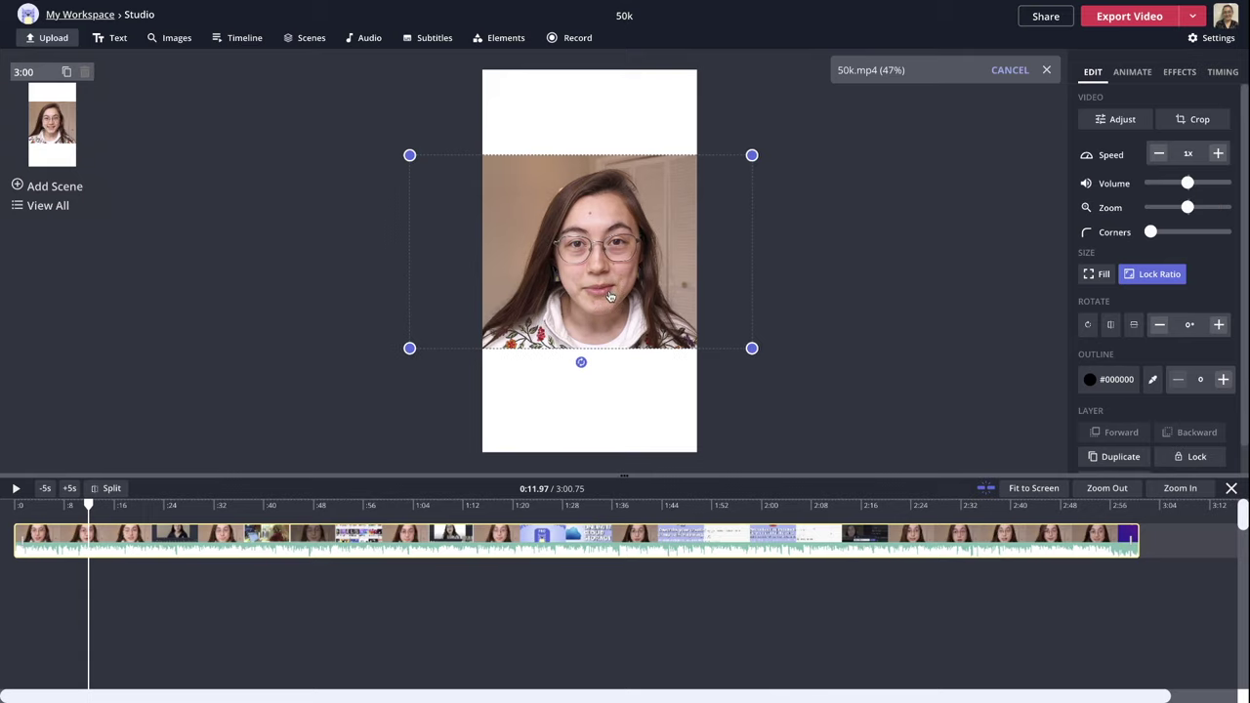
click(619, 387)
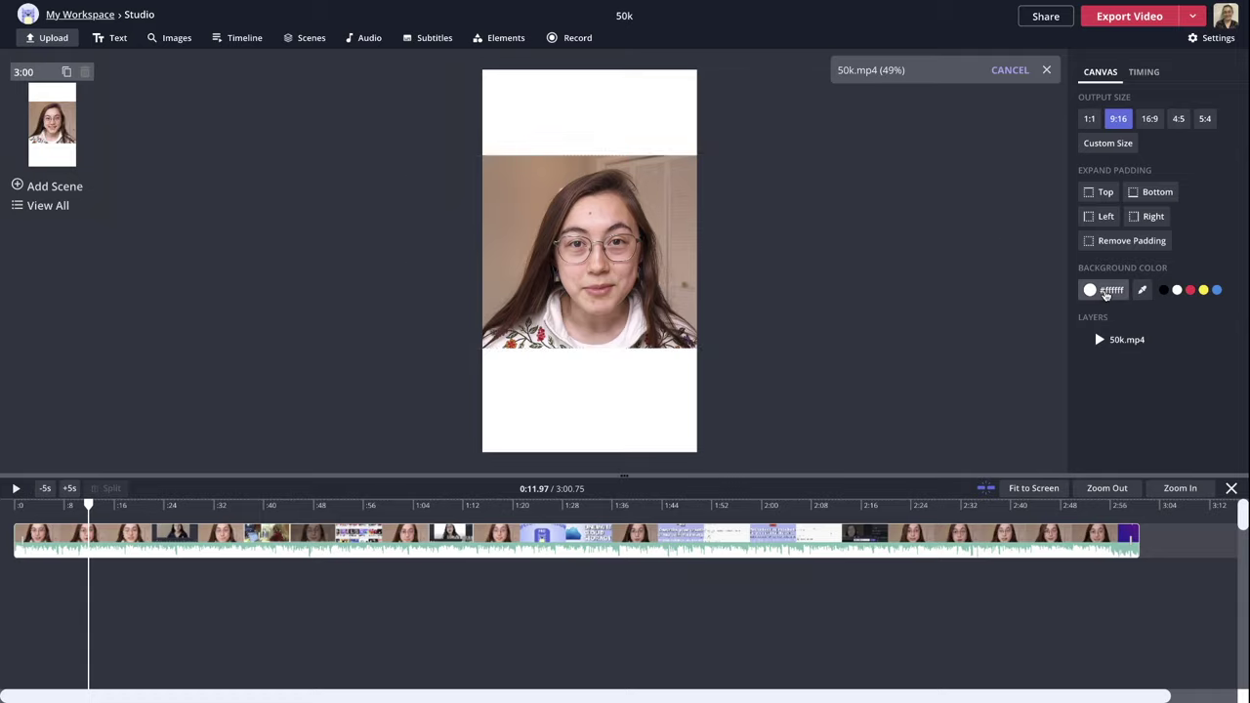
- Make the canvas background padding light cyan #80DEEA and bring up the subtitles editor
click(1090, 290)
click(646, 377)
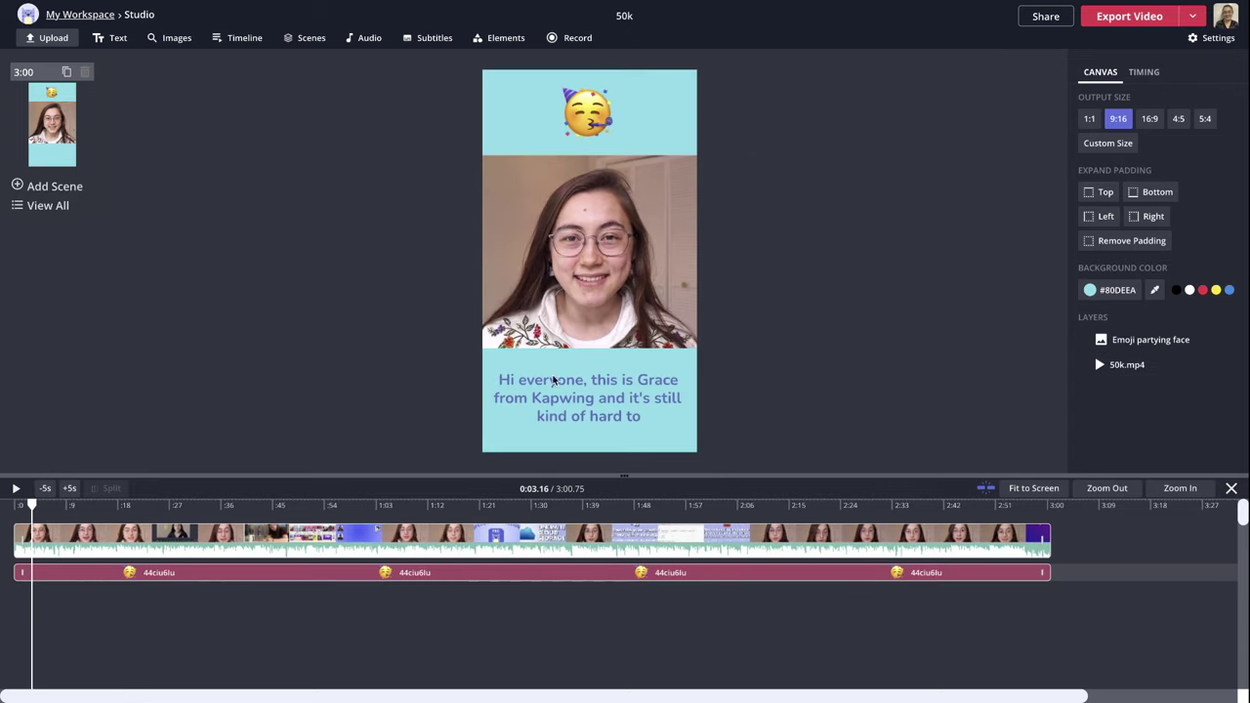
click(424, 39)
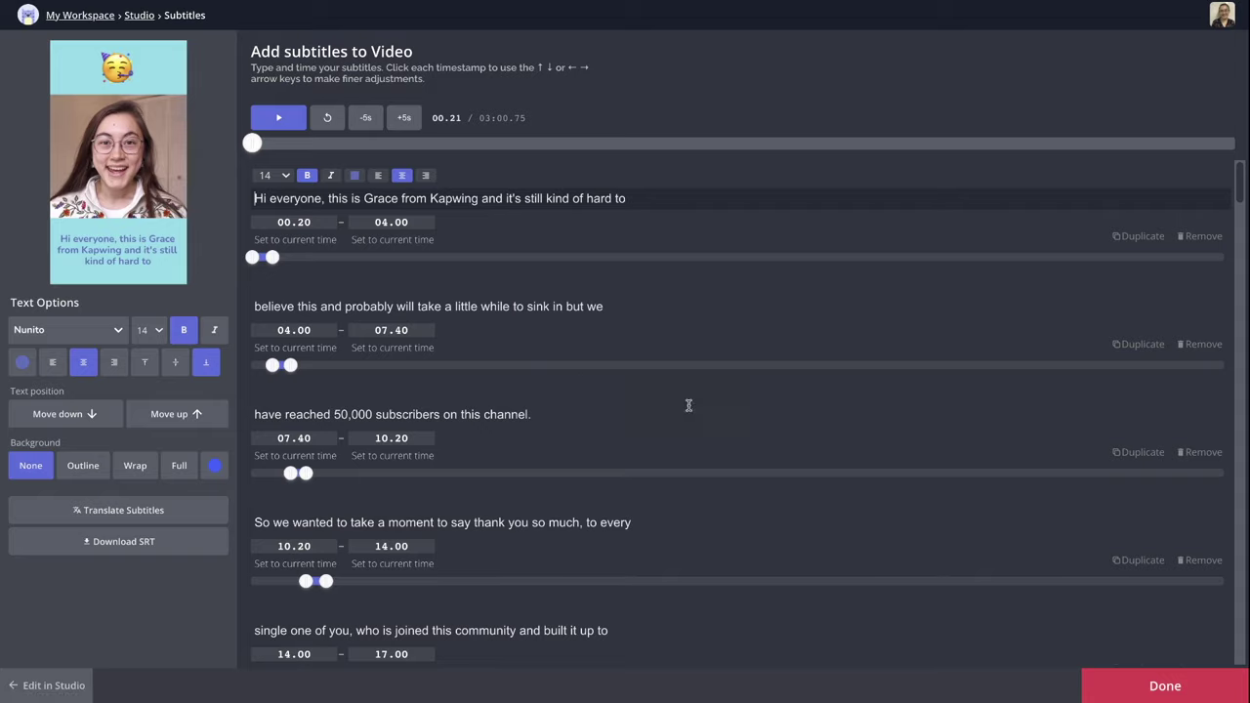
scroll(659, 416, down, 10)
scroll(828, 262, down, 2)
click(1165, 686)
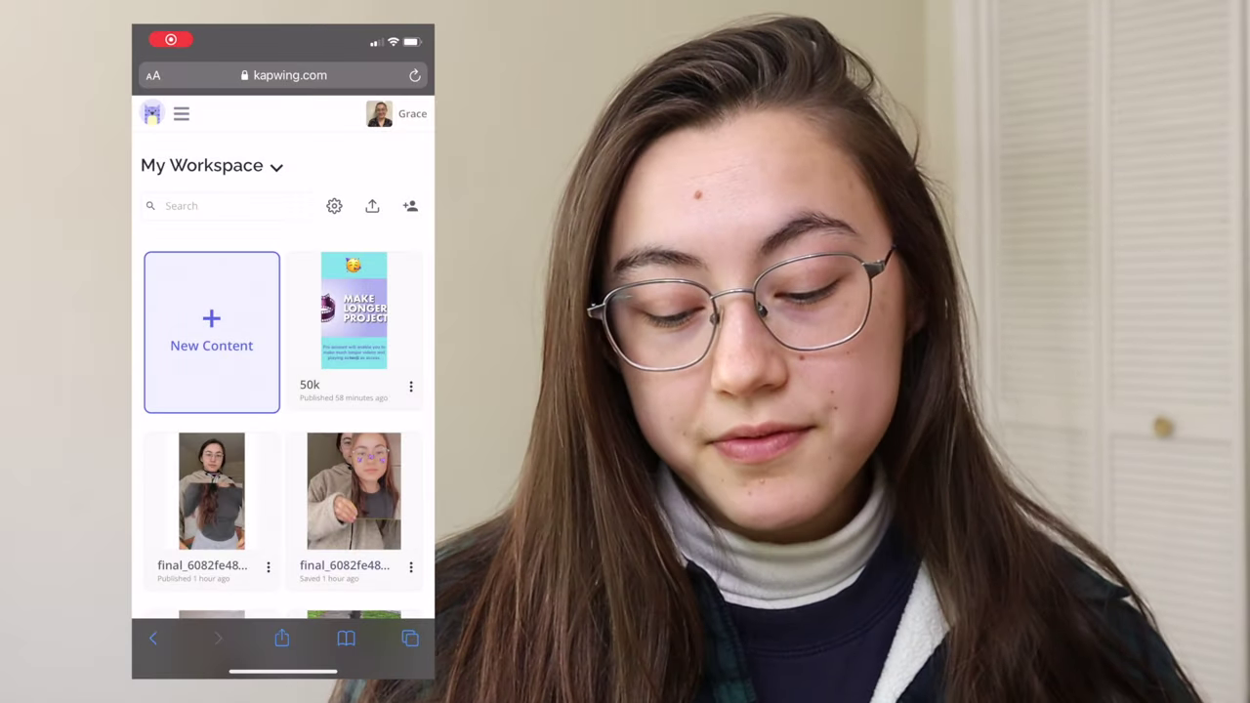
- Download the exported vertical video from the kapwing.com workspace in Safari
scroll(283, 410, down, 2)
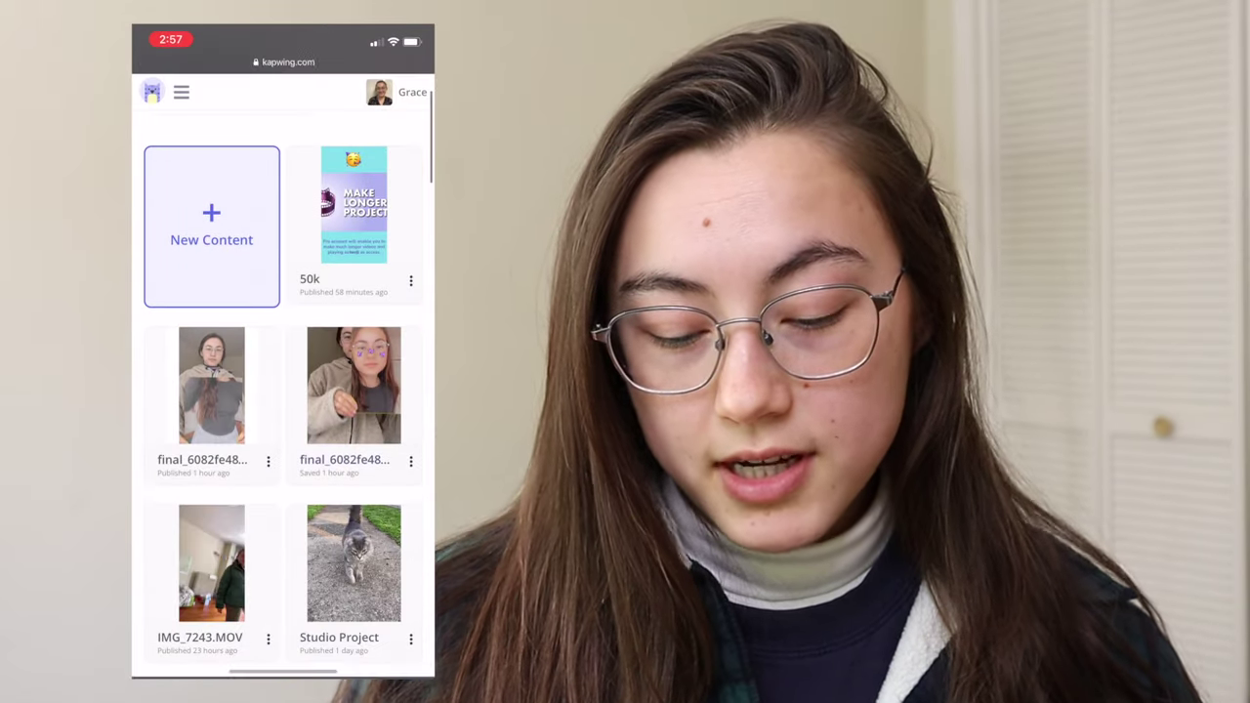
click(268, 459)
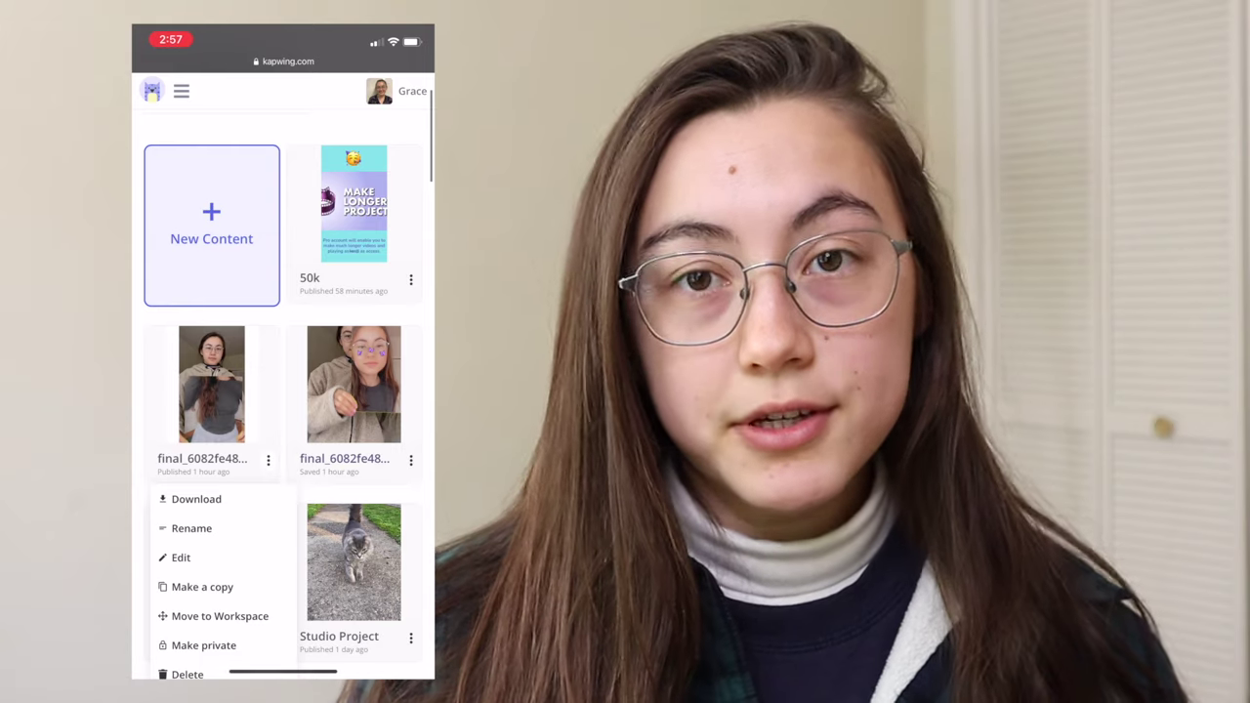
click(196, 499)
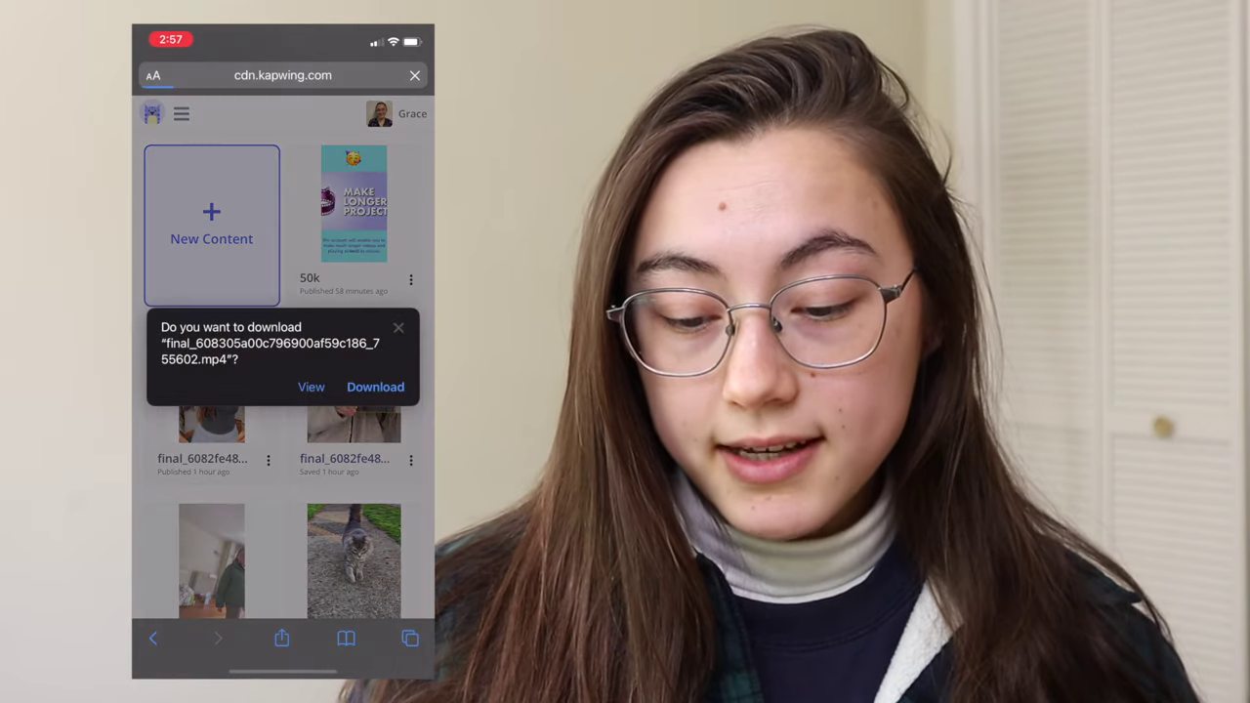
click(375, 387)
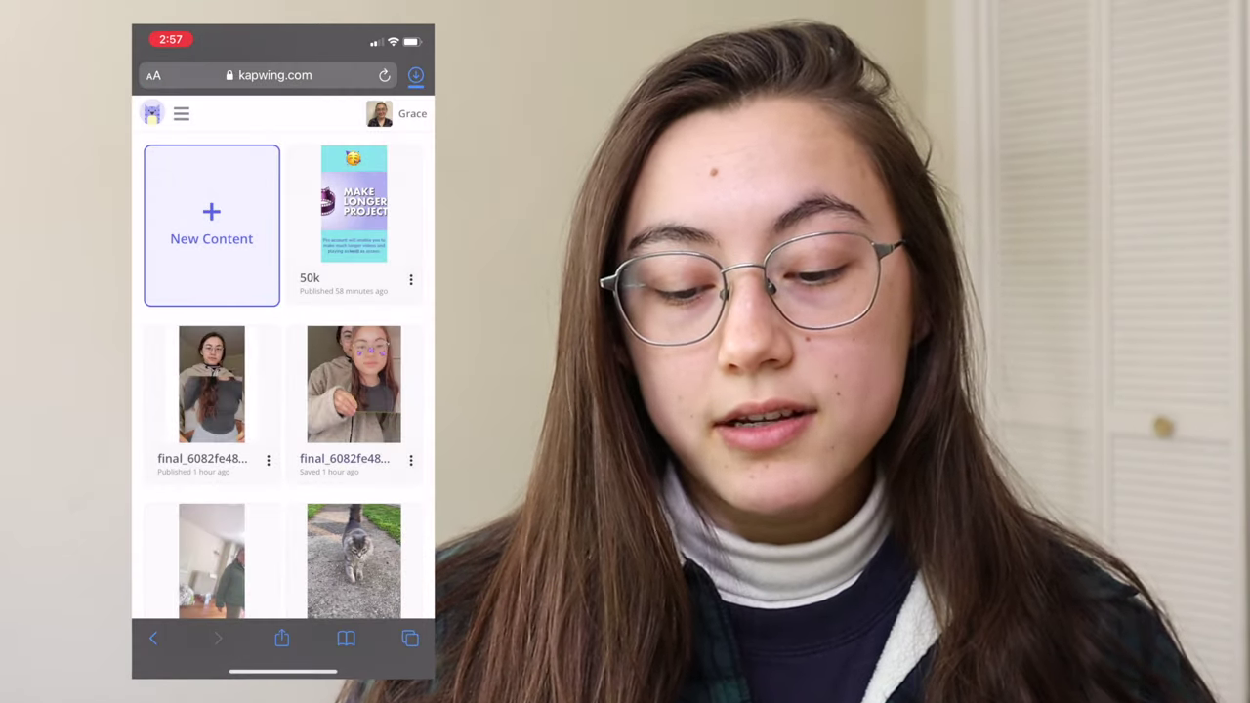
- Preview the downloaded video from Safari's Downloads and bring up its Share options to save it
click(416, 75)
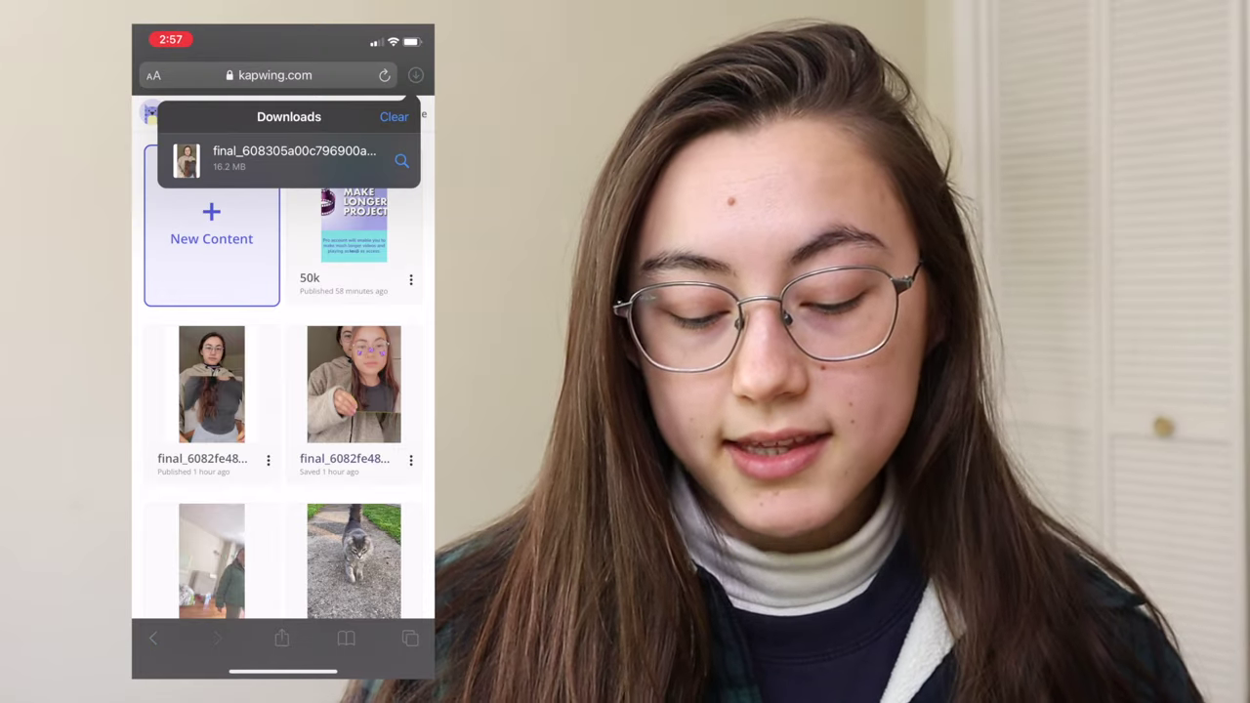
click(293, 158)
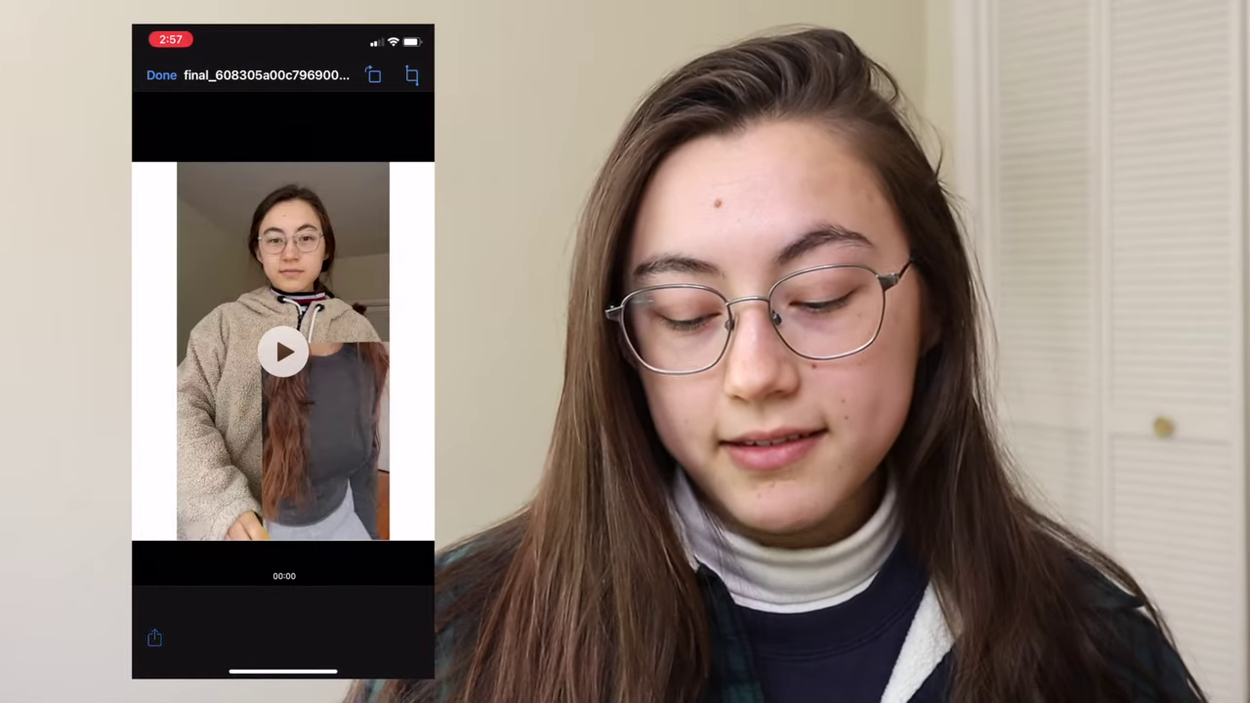
click(155, 637)
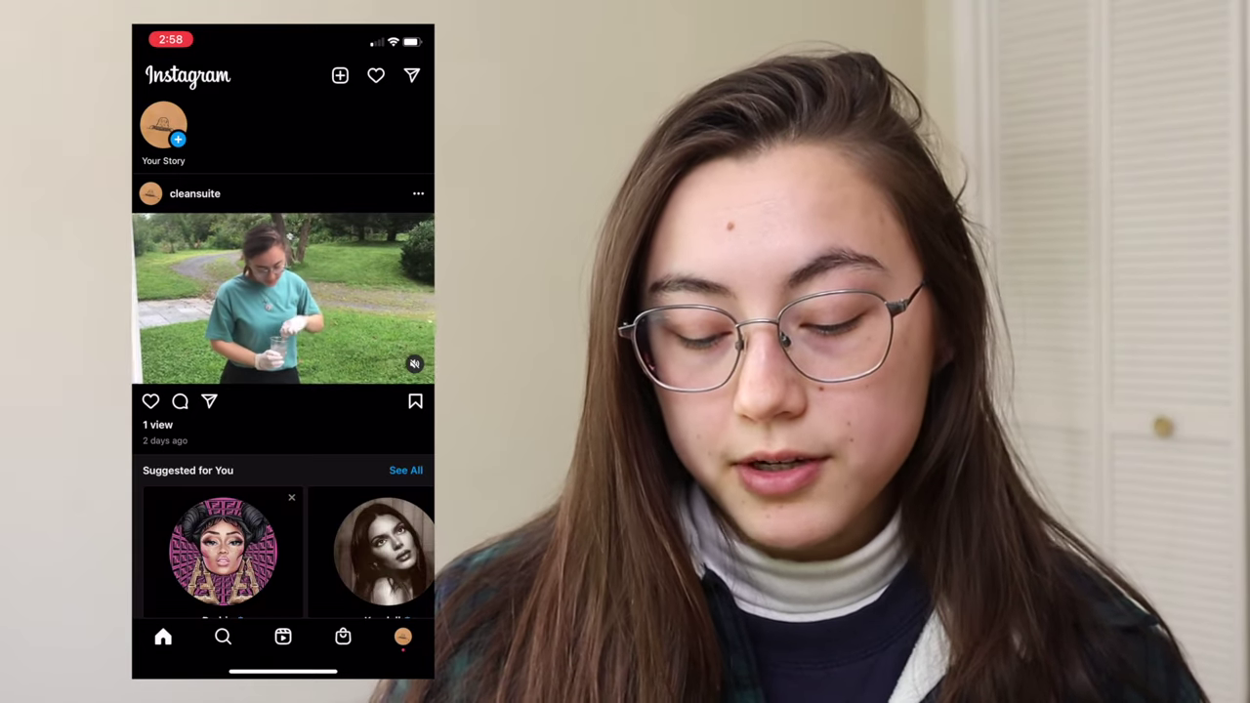
- Start a new Instagram post and choose the downloaded white-bordered video from Recents
click(340, 75)
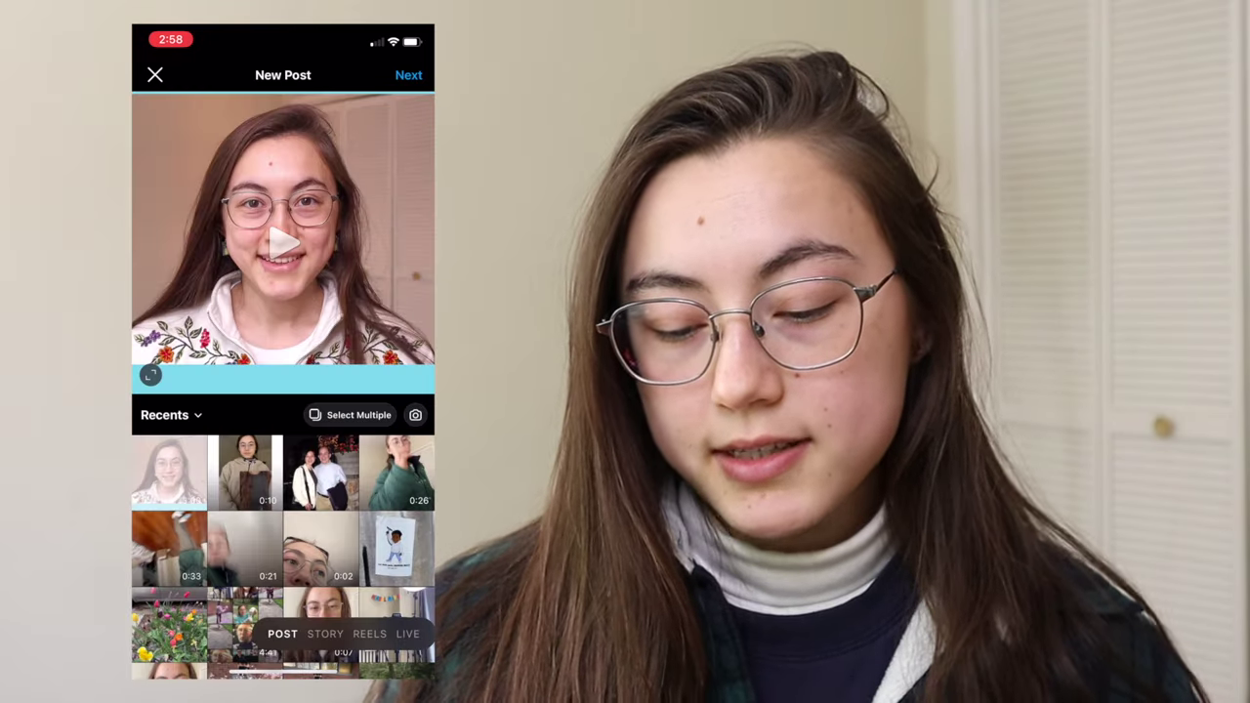
click(245, 473)
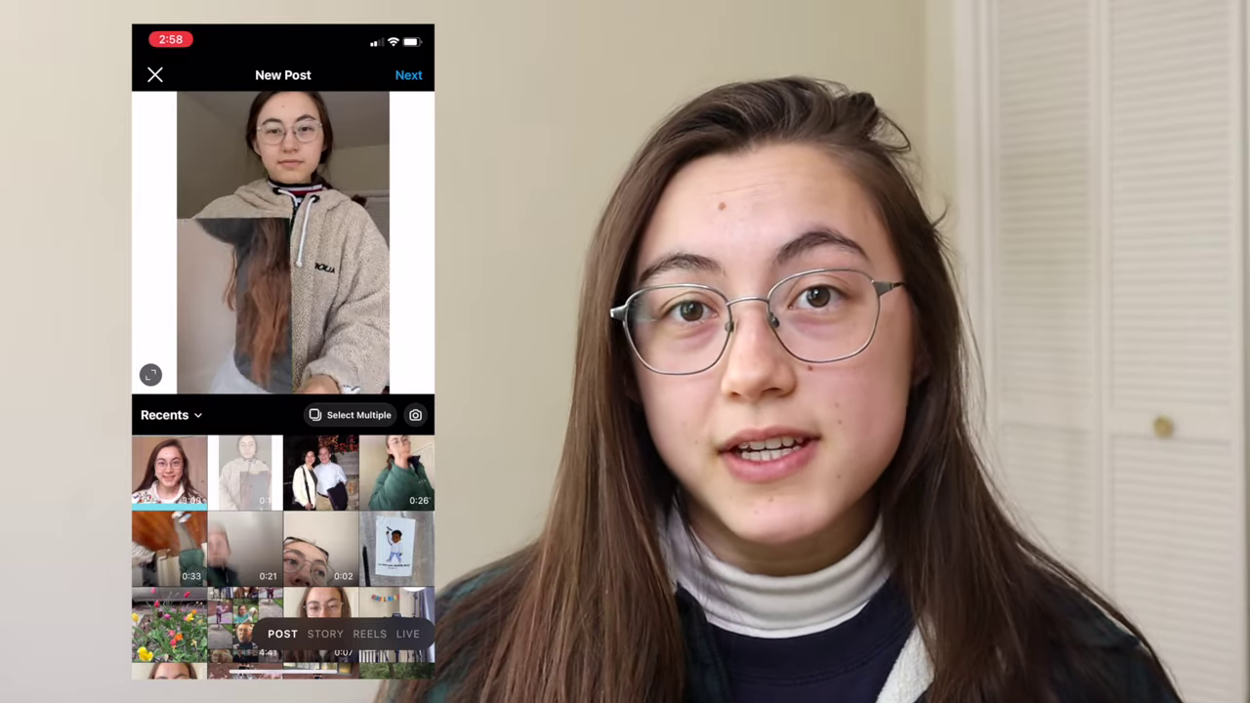